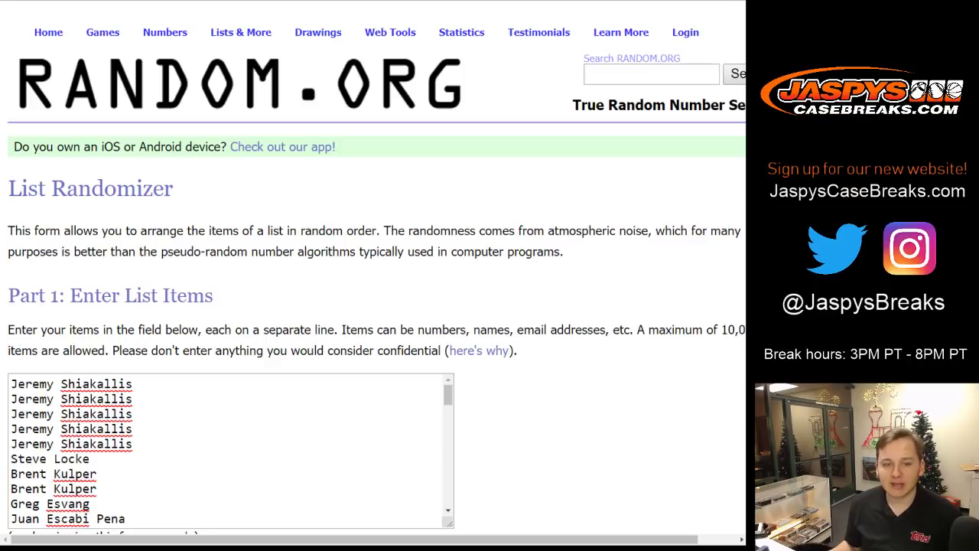
# Review the participant names entered in the List Randomizer and the player groups in the Google Sheets spreadsheet
pyautogui.scroll(-15, 230, 451)
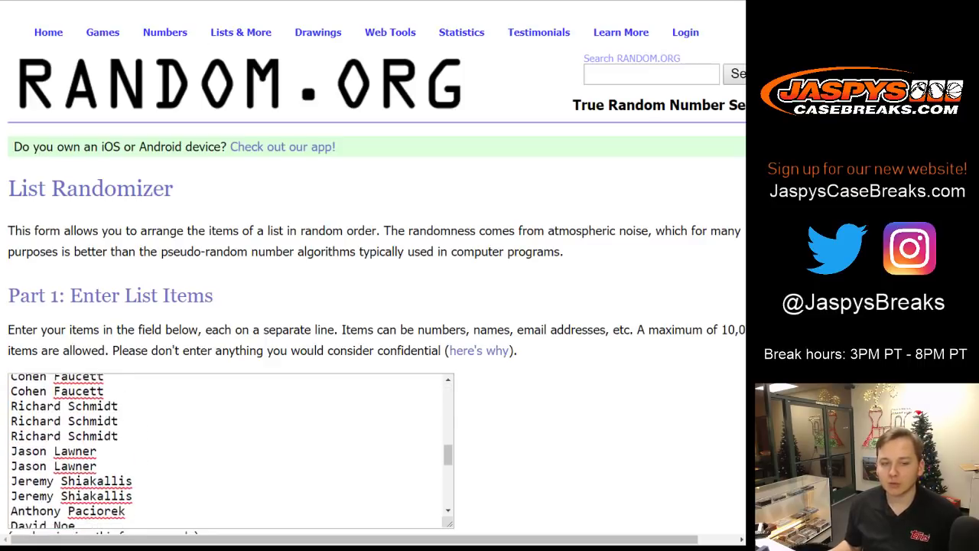
pyautogui.scroll(-10, 229, 451)
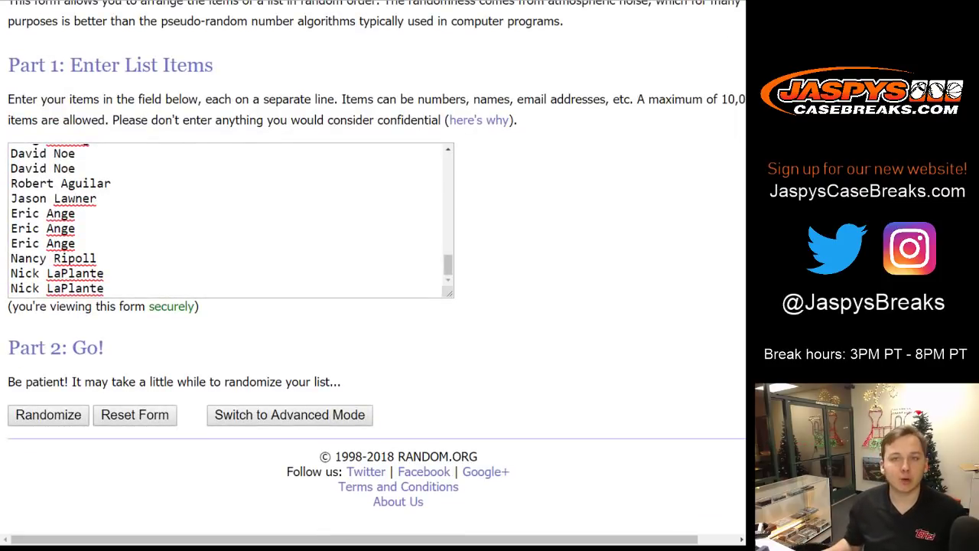
pyautogui.hotkey('ctrl', 'Tab')
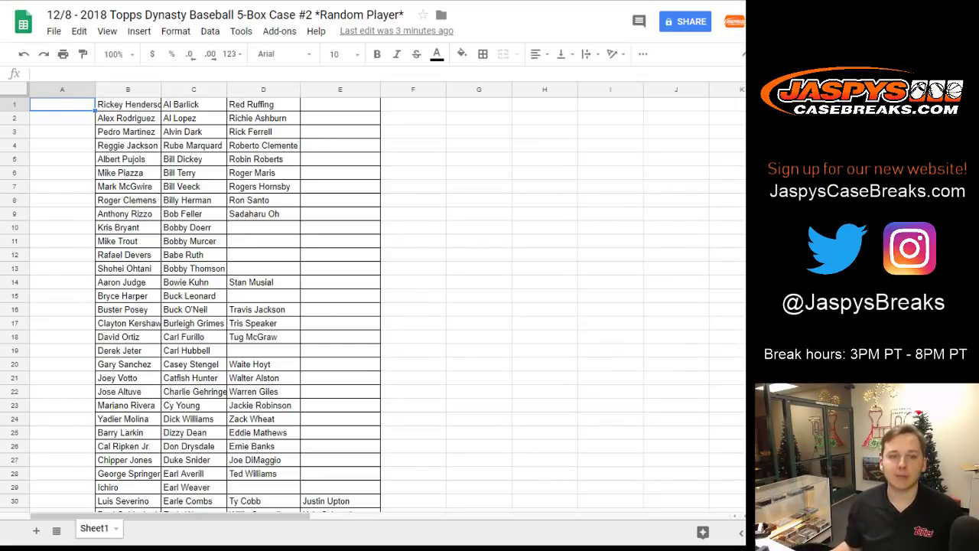
pyautogui.click(62, 90)
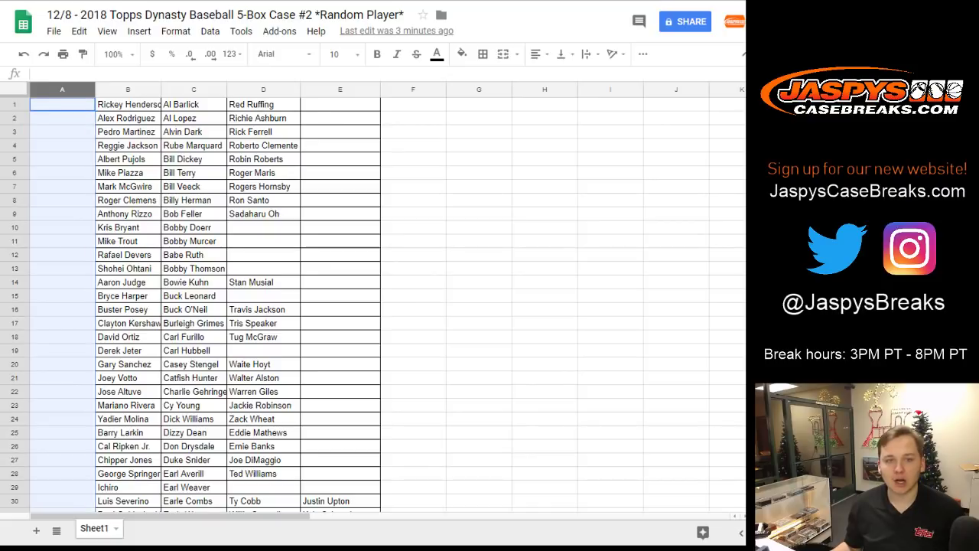
pyautogui.moveTo(127, 132); pyautogui.dragTo(263, 131)
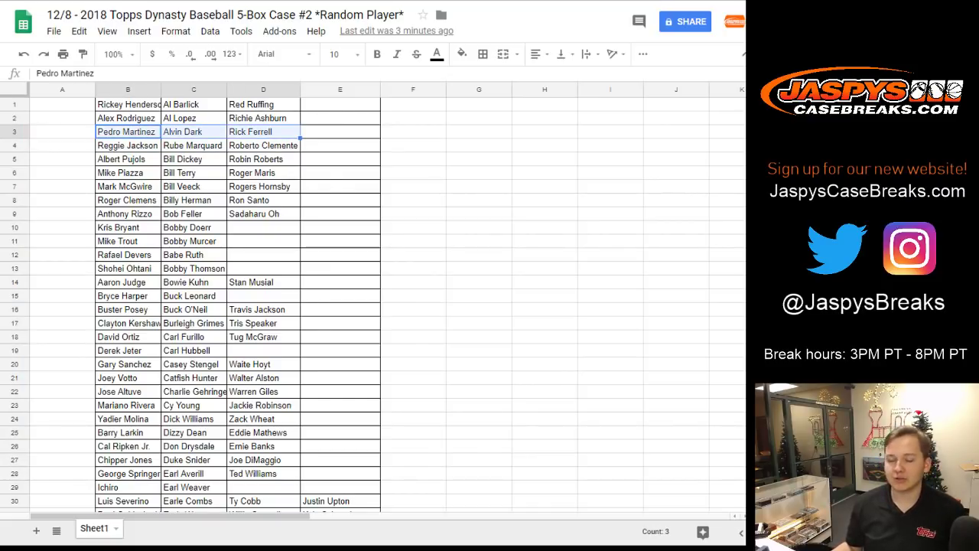
pyautogui.scroll(-1, 184, 301)
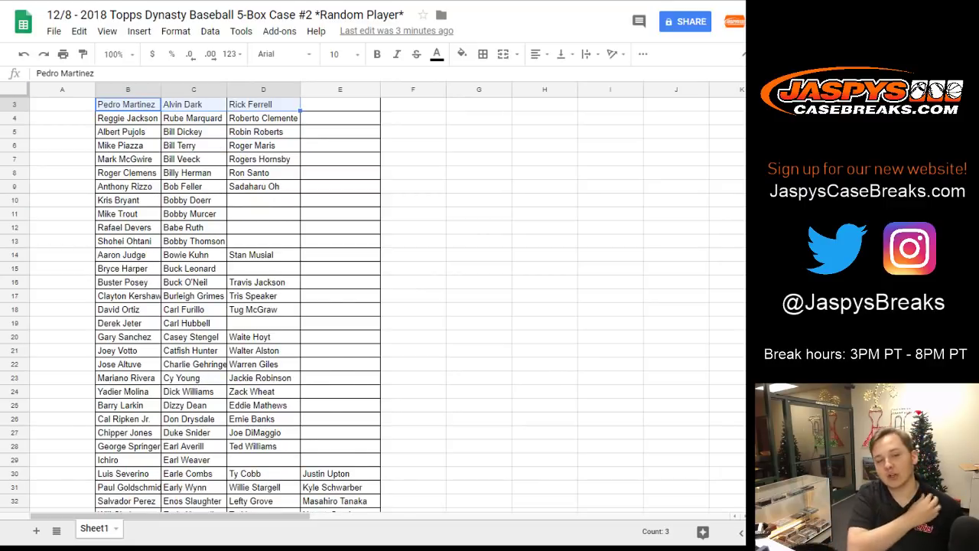
pyautogui.scroll(1, 229, 302)
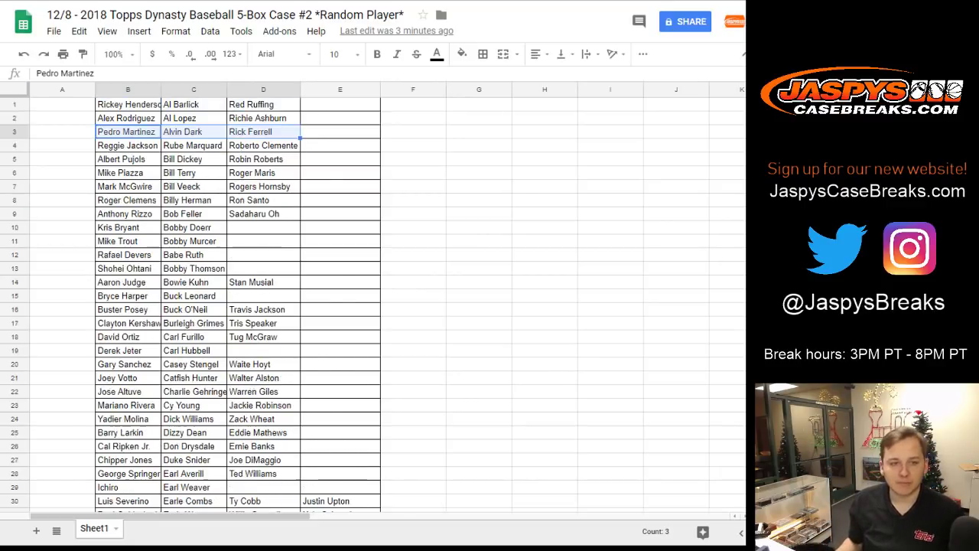
# Roll 2 virtual dice in the RANDOM.ORG Dice Roller
pyautogui.hotkey('ctrl', 'Tab')
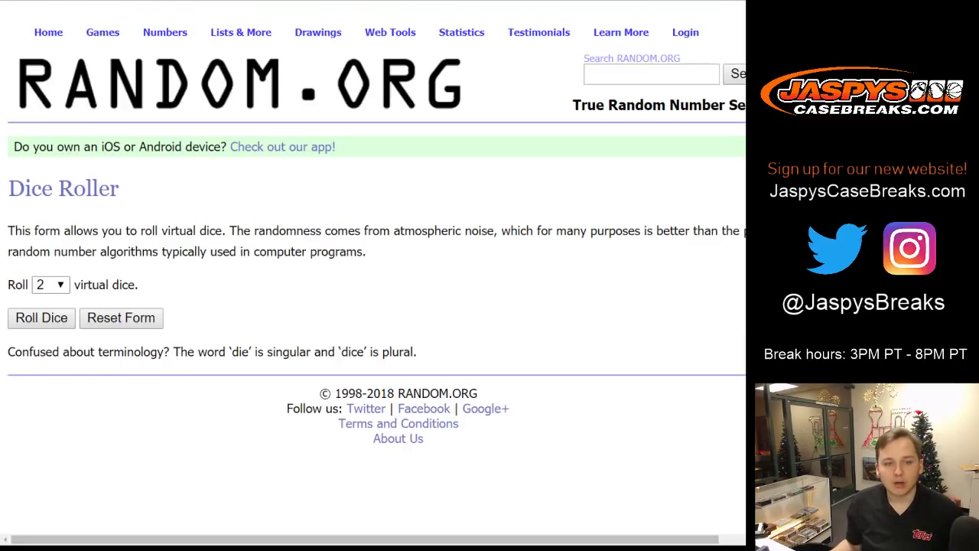
pyautogui.click(41, 317)
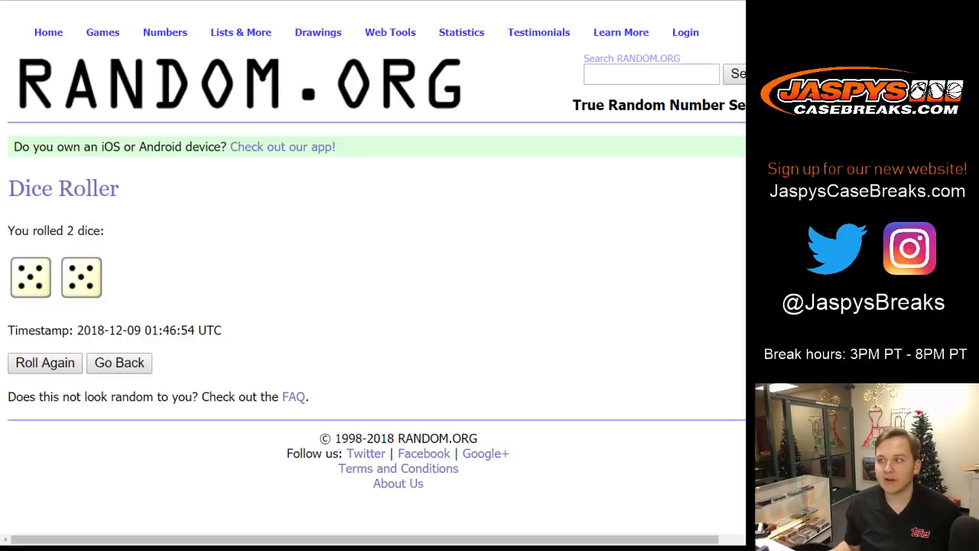
# Randomize the participant list in the RANDOM.ORG List Randomizer 10 times in total
pyautogui.hotkey('alt', 'Tab')
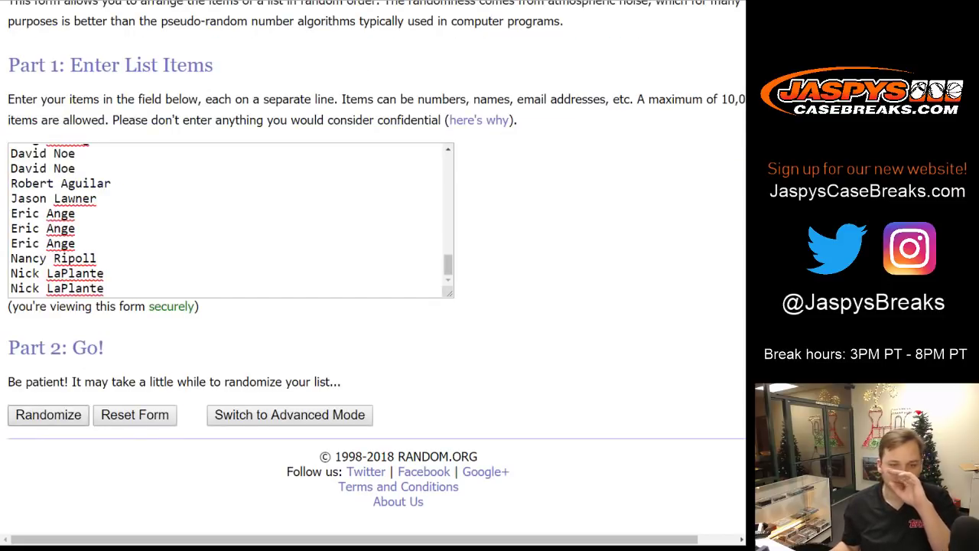
pyautogui.click(48, 415)
pyautogui.press('Return')
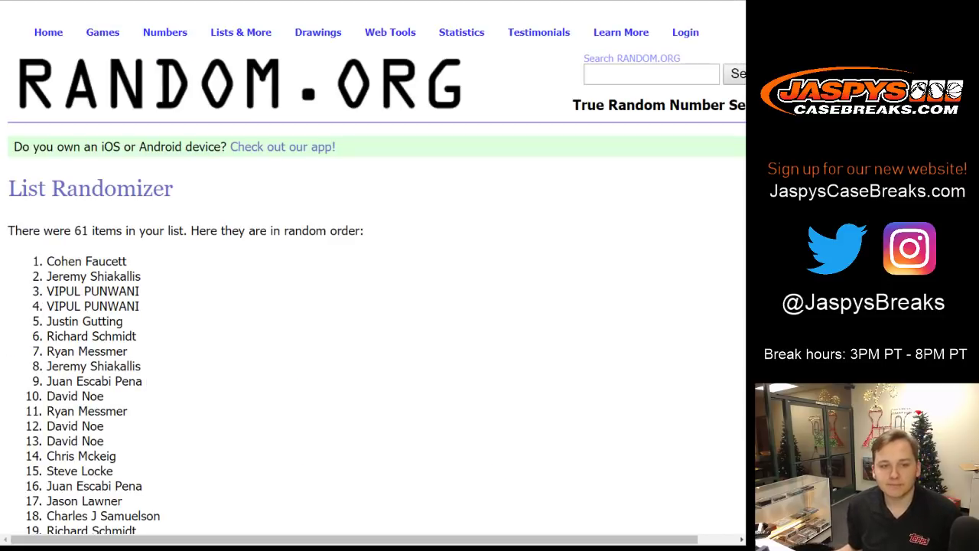
pyautogui.press('End')
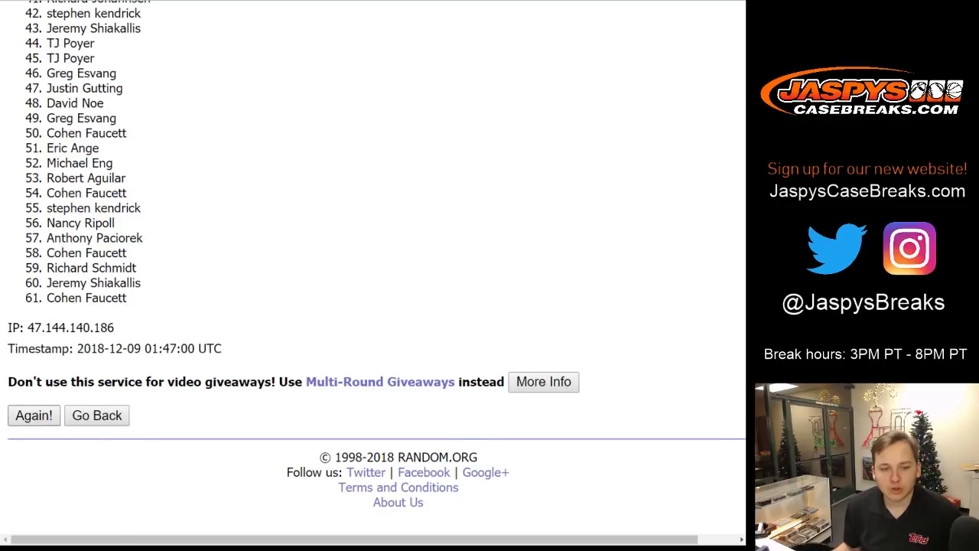
pyautogui.scroll(-10, 373, 276)
pyautogui.click(34, 414)
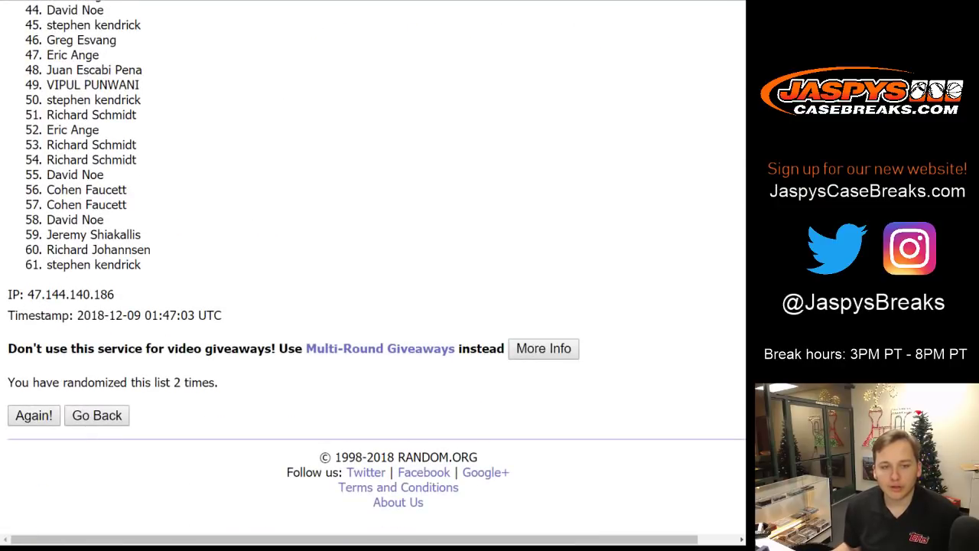
pyautogui.press('Return')
pyautogui.press('End')
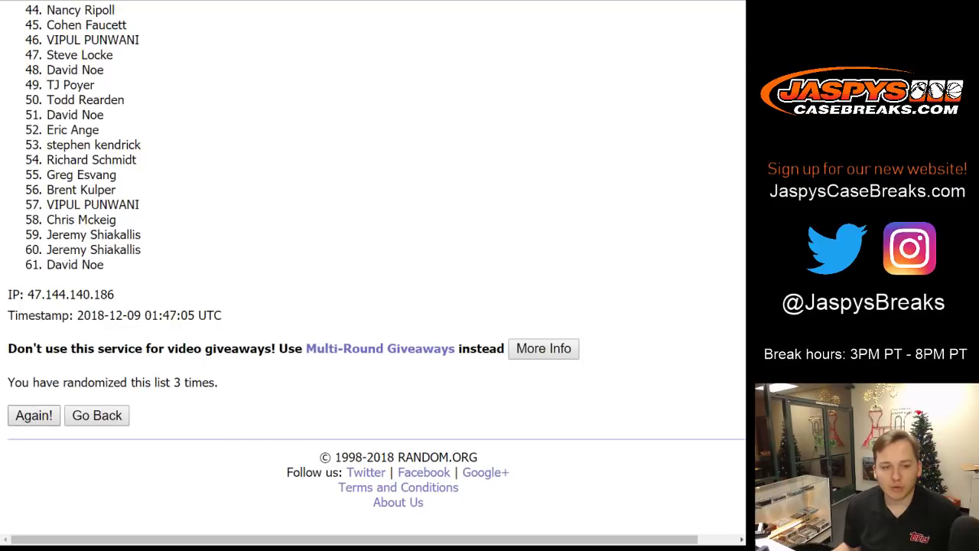
pyautogui.press('Return')
pyautogui.press('End')
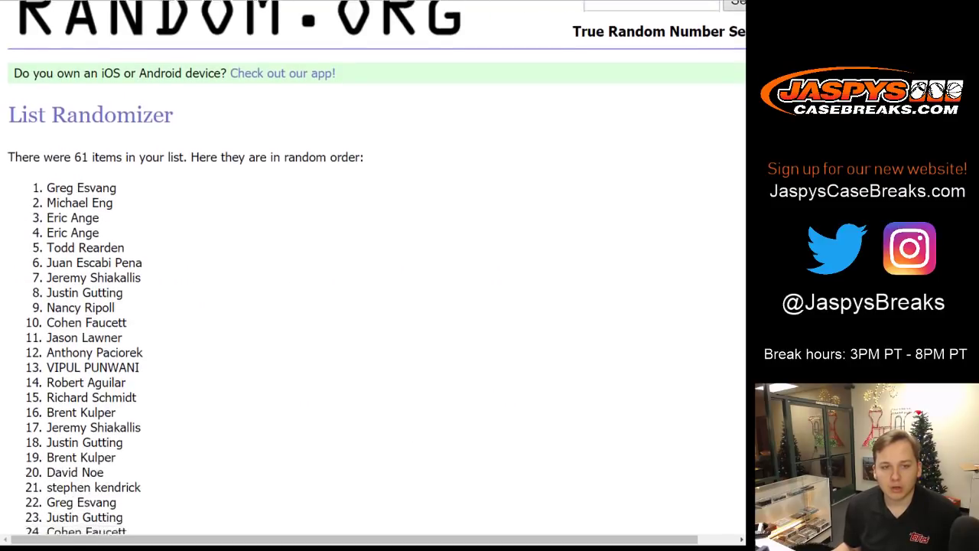
pyautogui.press('Return')
pyautogui.press('End')
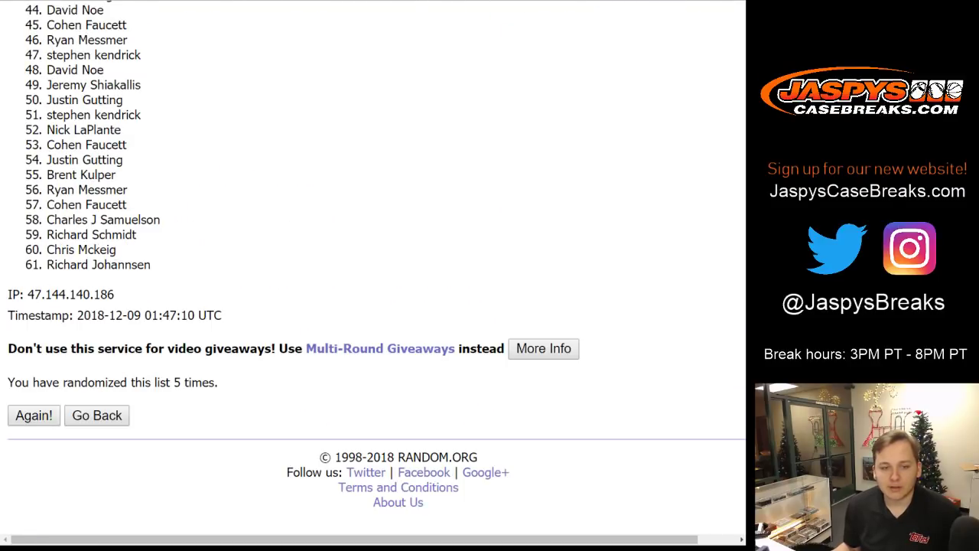
pyautogui.press('Return')
pyautogui.press('End')
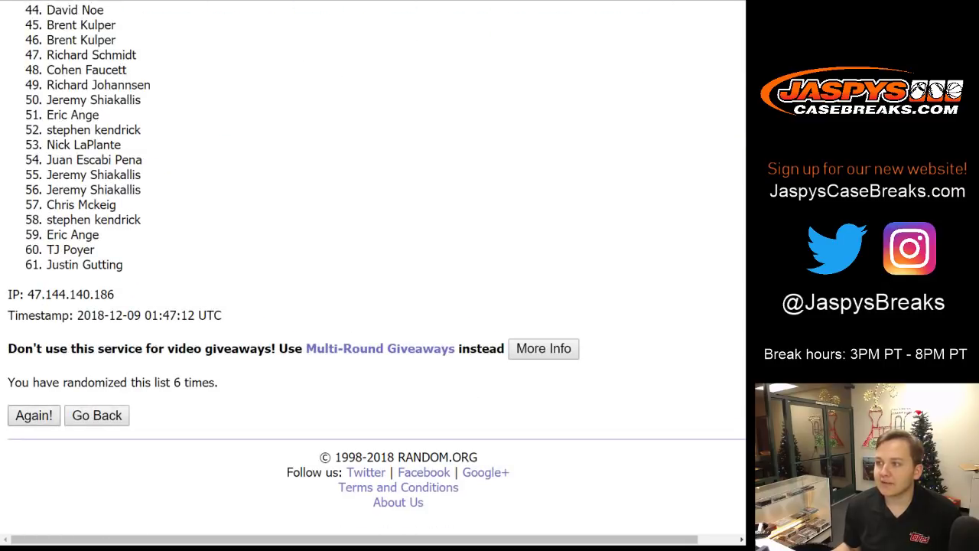
pyautogui.press('Return')
pyautogui.press('End')
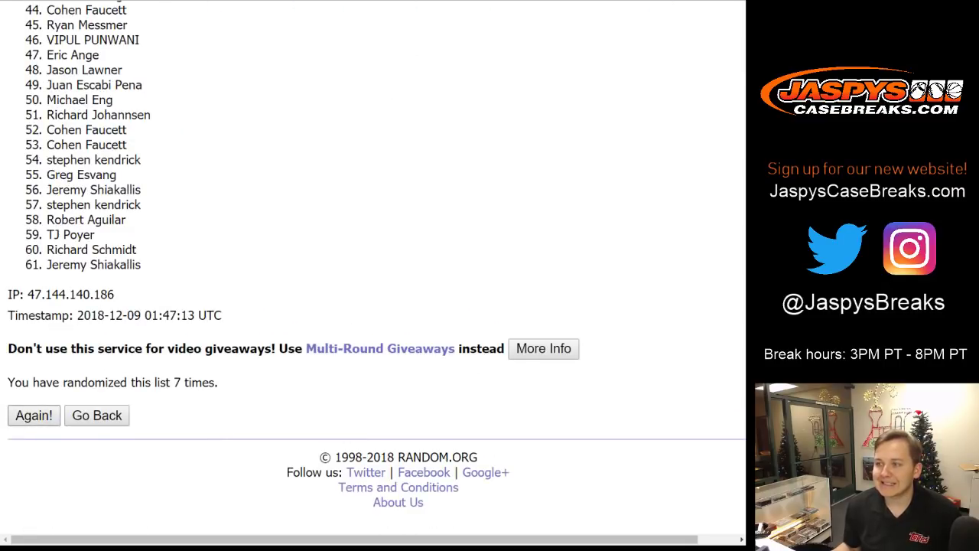
pyautogui.press('Return')
pyautogui.press('End')
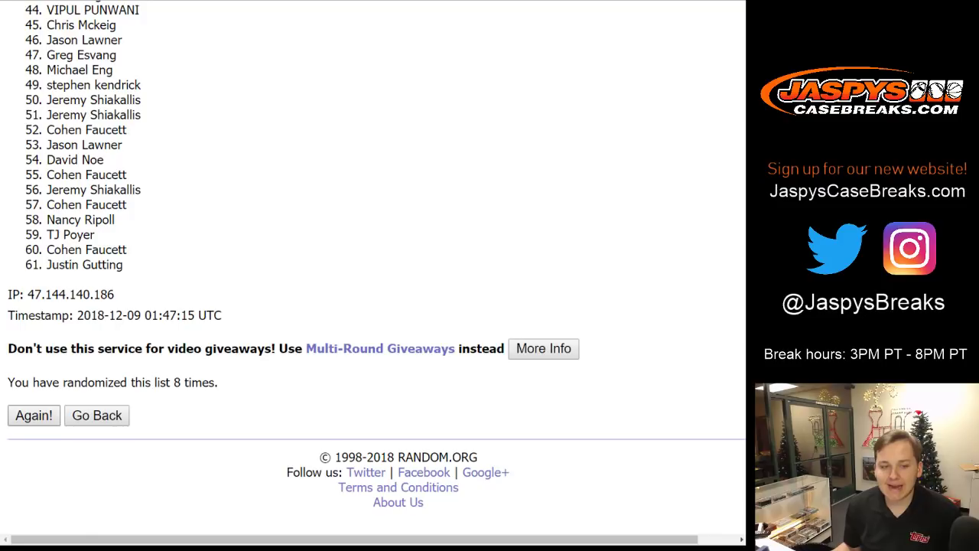
pyautogui.press('Return')
pyautogui.press('End')
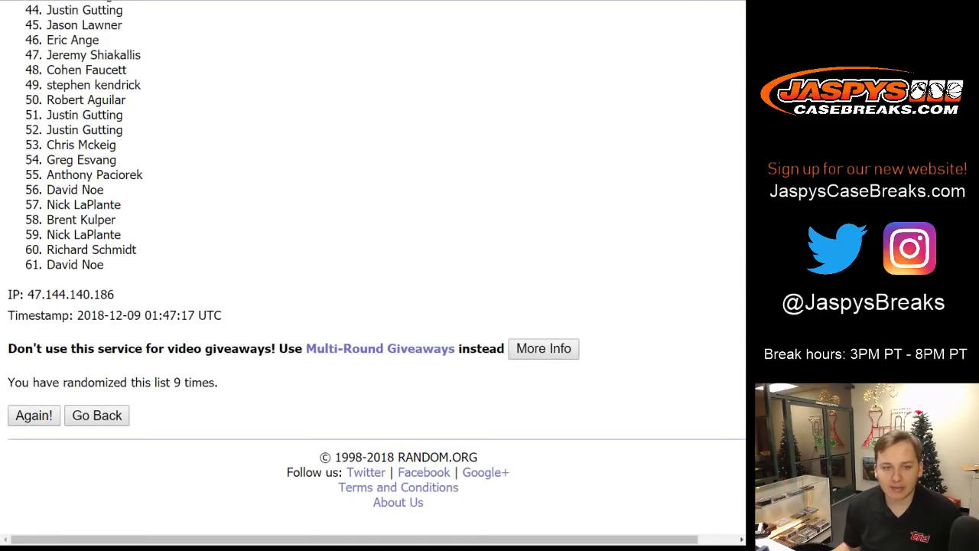
pyautogui.press('Return')
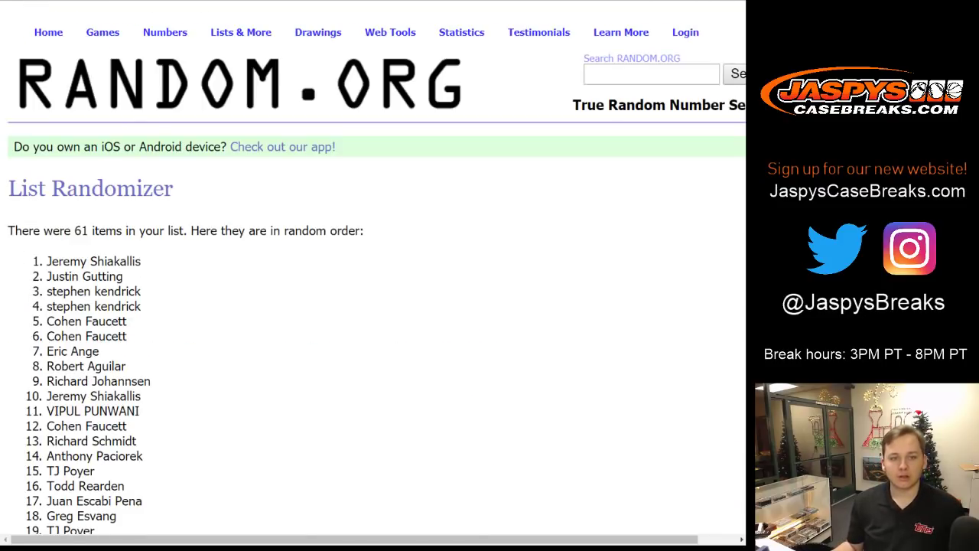
# Copy the entire randomized name list into column A of the Google Sheets spreadsheet, starting at cell A1
pyautogui.moveTo(47, 261); pyautogui.dragTo(140, 313)
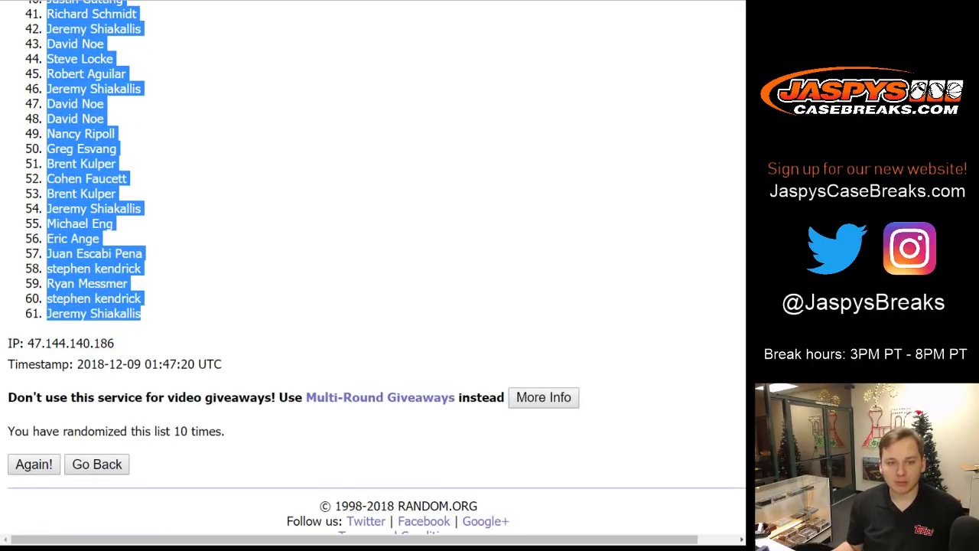
pyautogui.scroll(10, 375, 268)
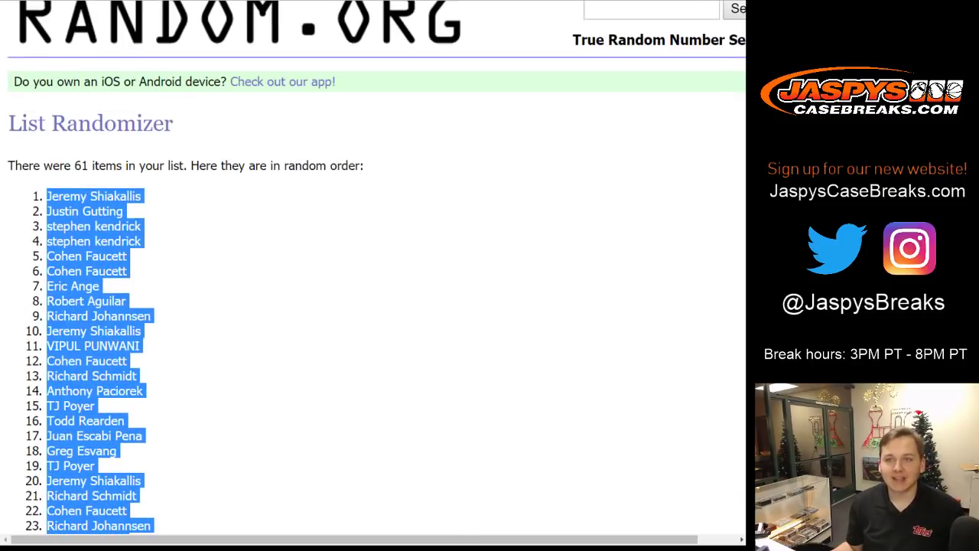
pyautogui.hotkey('alt', 'Tab')
pyautogui.rightClick(67, 107)
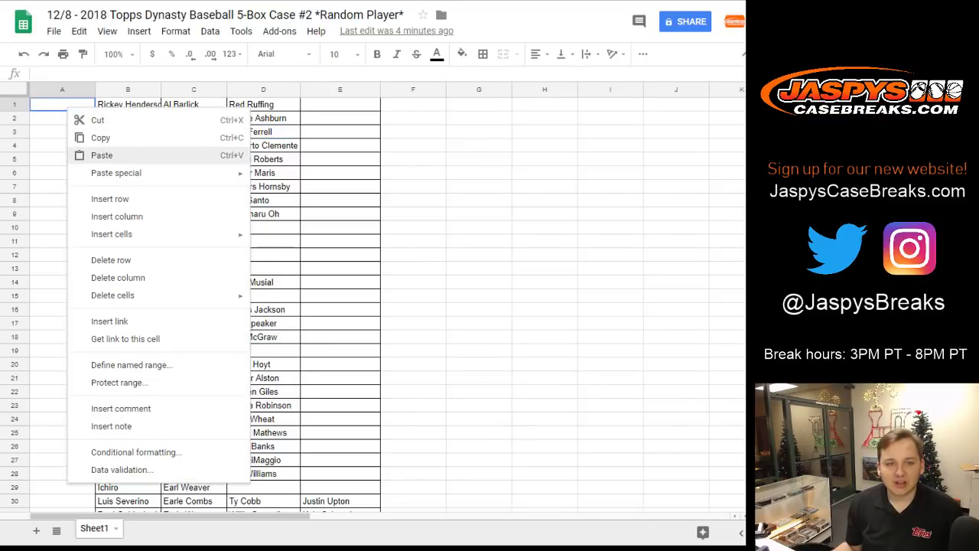
pyautogui.click(102, 155)
# Fit the widths of columns A and B to their contents
pyautogui.doubleClick(94, 90)
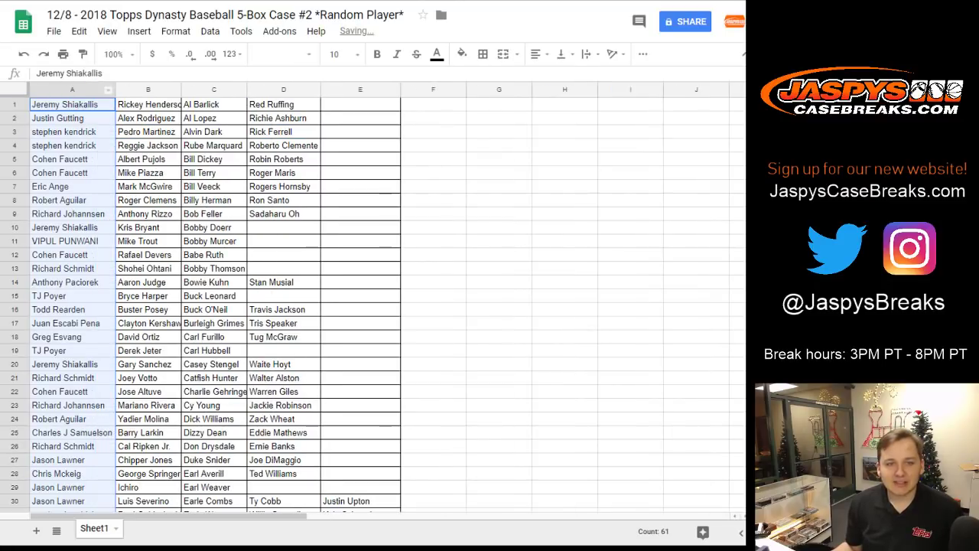
pyautogui.doubleClick(180, 90)
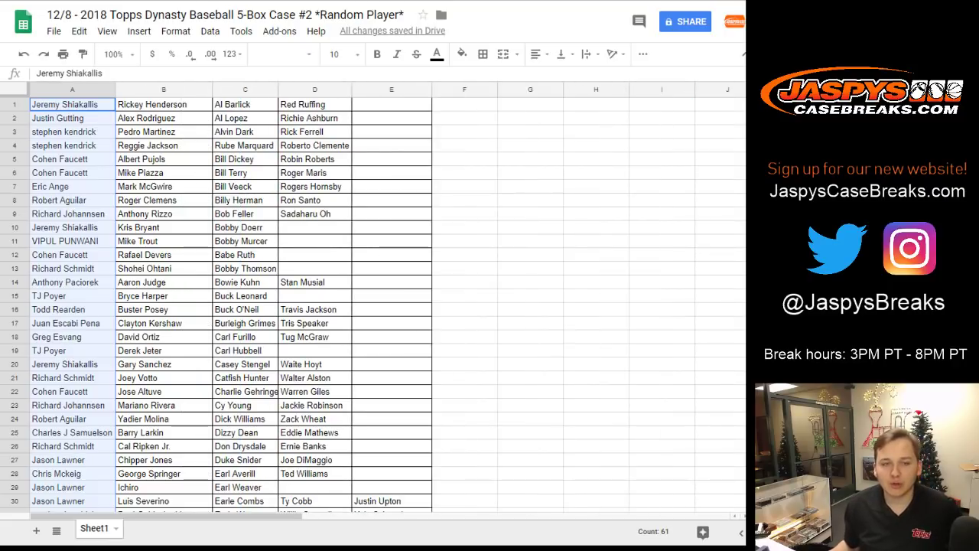
pyautogui.click(391, 132)
# Turn on link sharing for the spreadsheet so anyone with the link can view, and copy the link
pyautogui.click(686, 21)
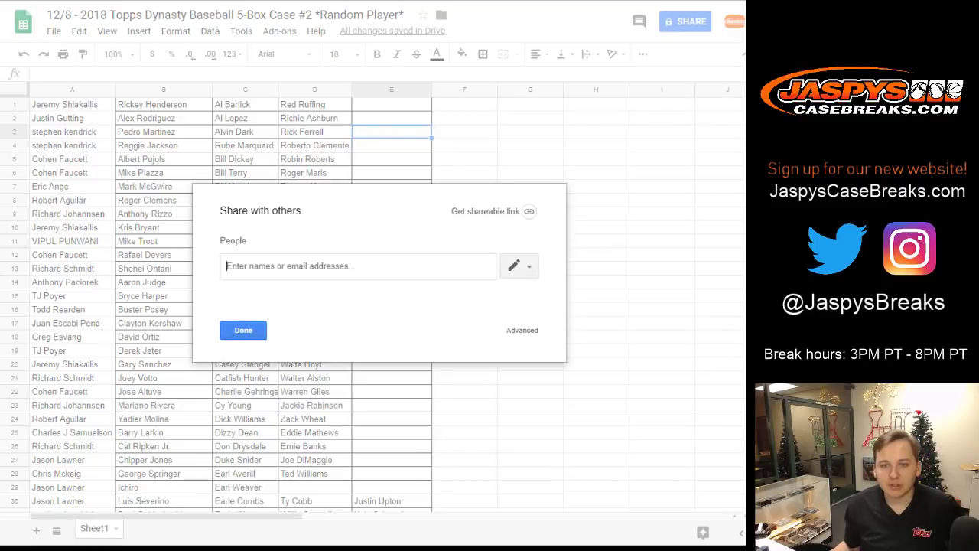
pyautogui.click(495, 211)
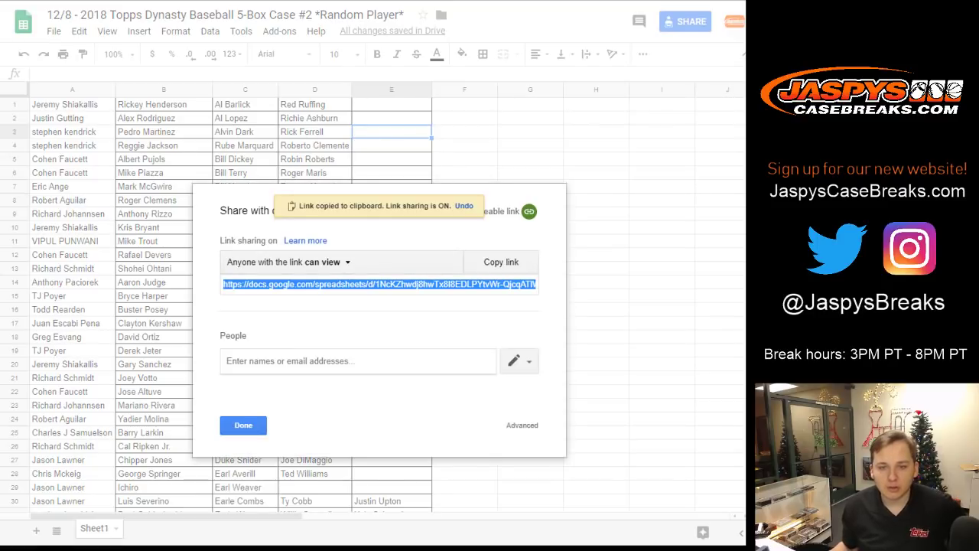
pyautogui.click(243, 424)
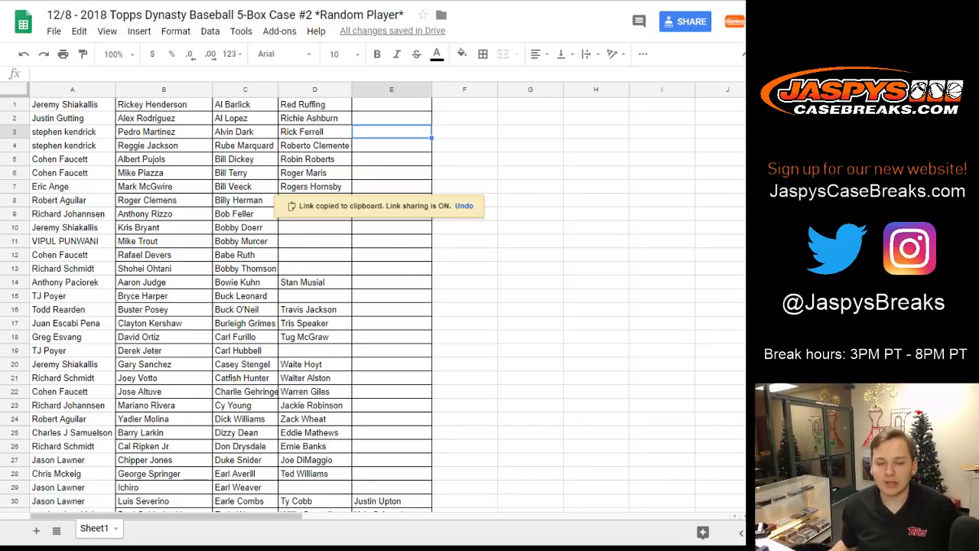
# Go through the randomized participant and player pairings row by row, from row 1 to the last entry in row 61
pyautogui.click(72, 104)
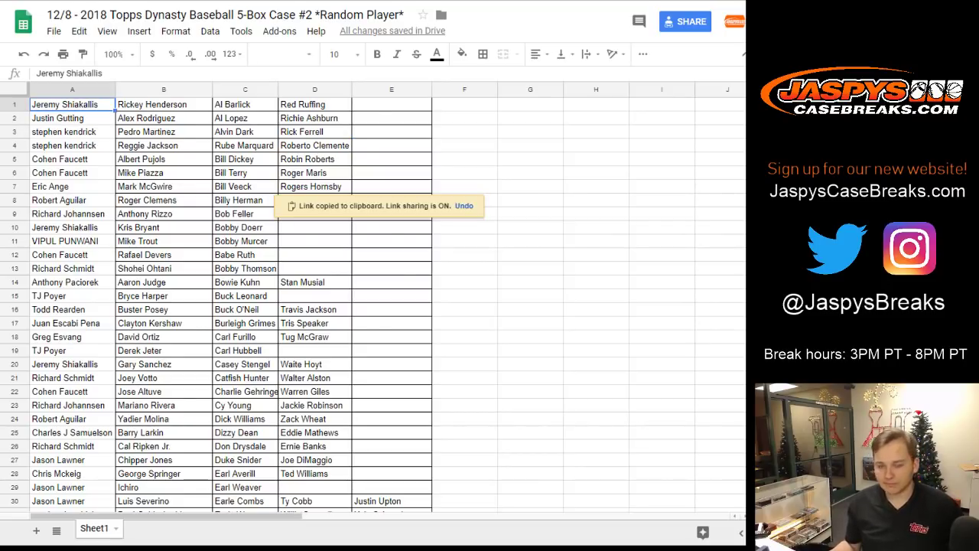
pyautogui.press('Down')
pyautogui.press('Down')
pyautogui.press('Down')
pyautogui.press('Down')
pyautogui.press('Down')
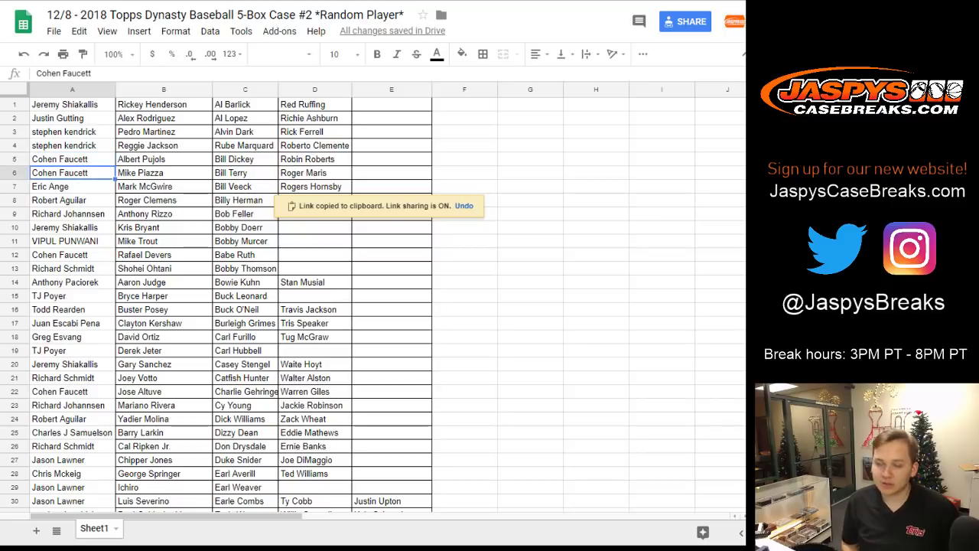
pyautogui.press('Down')
pyautogui.press('Down')
pyautogui.press('Down')
pyautogui.press('Down')
pyautogui.press('Down')
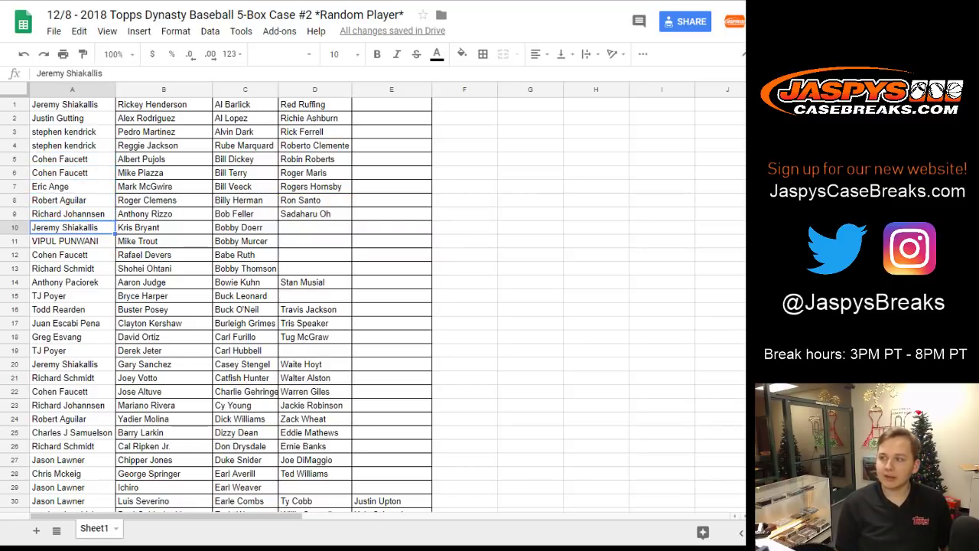
pyautogui.press('Down')
pyautogui.press('Down')
pyautogui.press('Right')
pyautogui.press('Down')
pyautogui.press('Down')
pyautogui.press('Down')
pyautogui.press('Down')
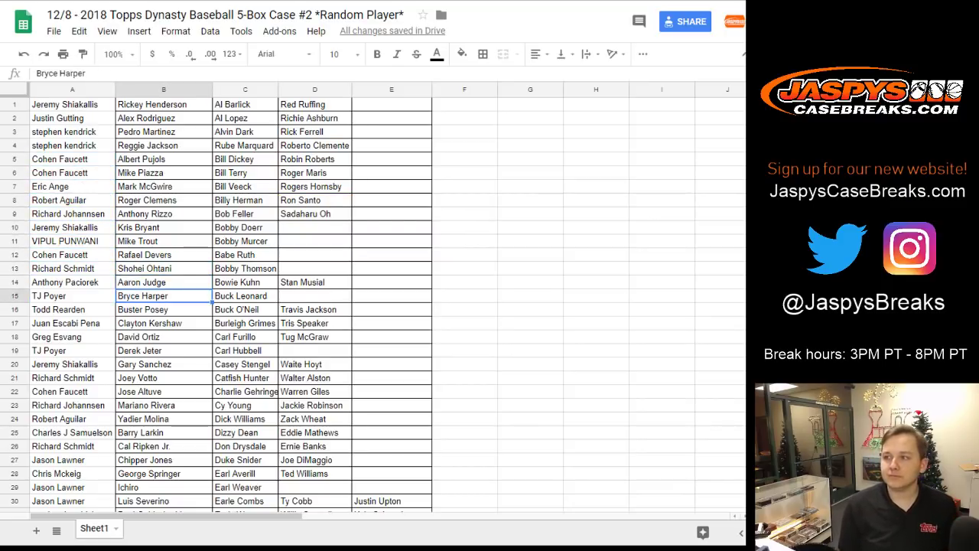
pyautogui.press('Down')
pyautogui.press('Down')
pyautogui.press('Down')
pyautogui.press('Down')
pyautogui.press('Down')
pyautogui.press('Down')
pyautogui.press('Down')
pyautogui.press('Down')
pyautogui.press('Down')
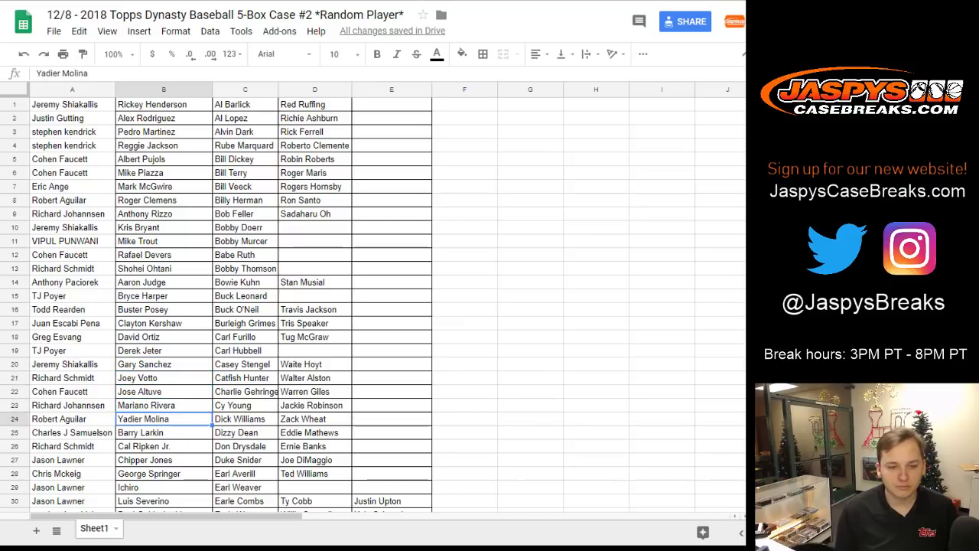
pyautogui.press('Down')
pyautogui.press('Down')
pyautogui.press('Down')
pyautogui.press('Down')
pyautogui.press('Down')
pyautogui.press('Down')
pyautogui.press('Down')
pyautogui.press('Down')
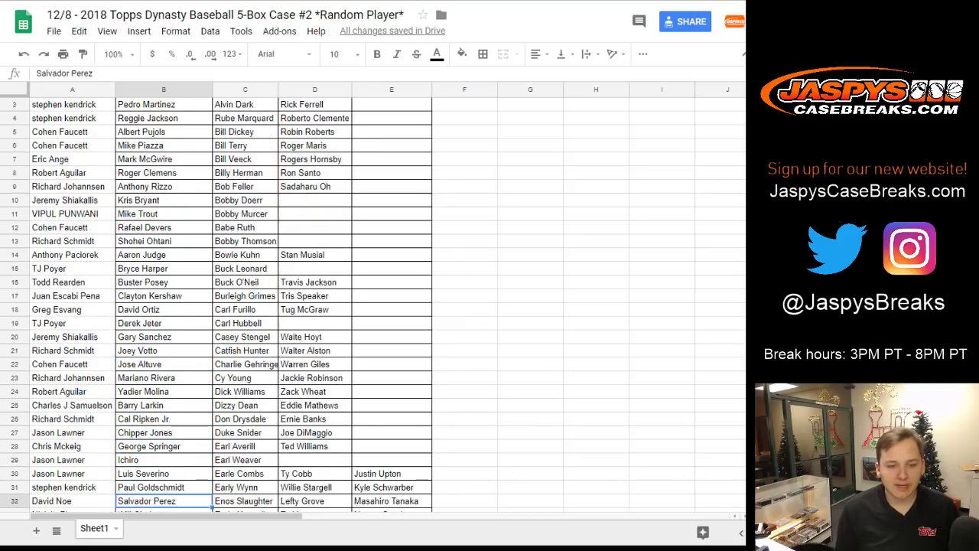
pyautogui.press('Down')
pyautogui.press('Down')
pyautogui.press('Down')
pyautogui.press('Down')
pyautogui.press('Down')
pyautogui.press('Down')
pyautogui.press('Down')
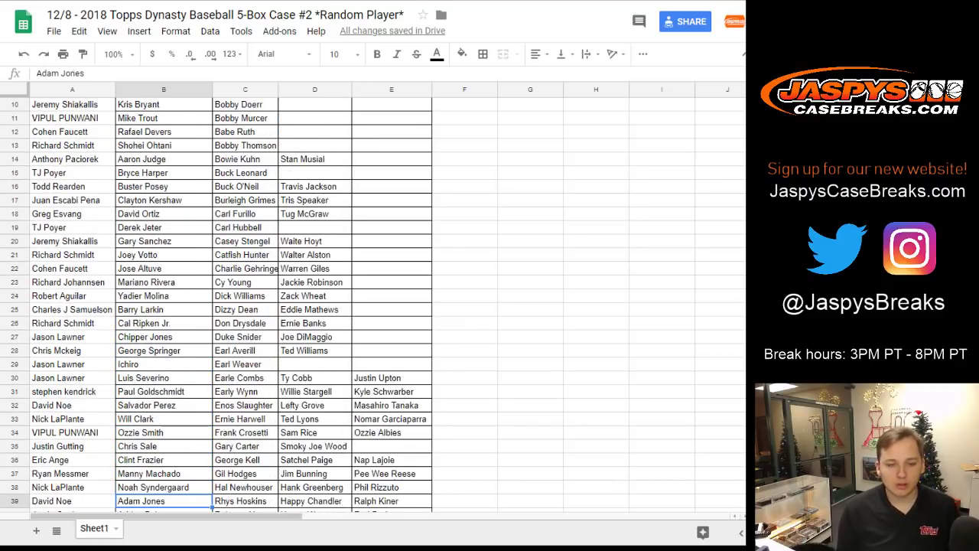
pyautogui.press('Down')
pyautogui.press('Down')
pyautogui.press('Down')
pyautogui.press('Down')
pyautogui.press('Down')
pyautogui.press('Down')
pyautogui.press('Down')
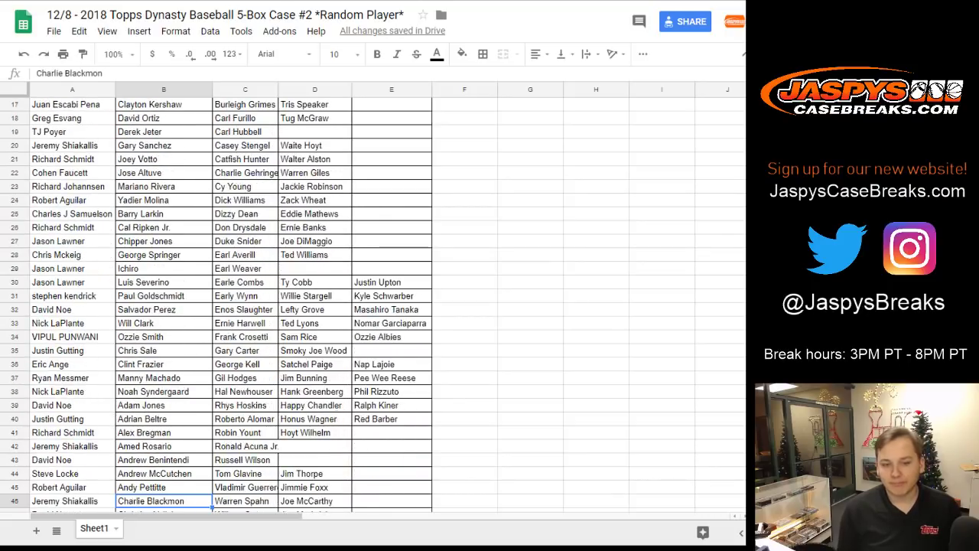
pyautogui.press('Down')
pyautogui.press('Down')
pyautogui.press('Down')
pyautogui.press('Down')
pyautogui.press('Down')
pyautogui.press('Down')
pyautogui.press('Down')
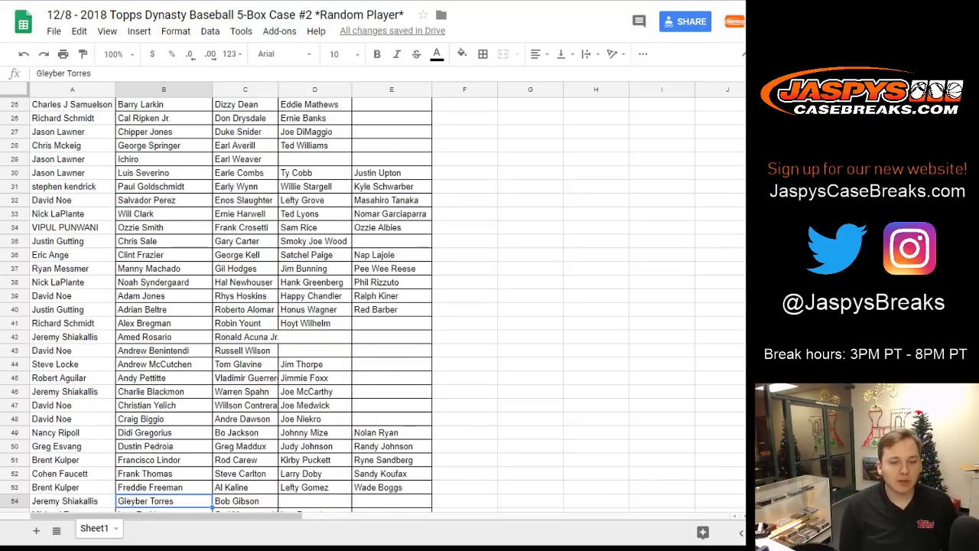
pyautogui.press('Down')
pyautogui.press('Down')
pyautogui.press('Down')
pyautogui.press('Down')
pyautogui.press('Down')
pyautogui.press('Down')
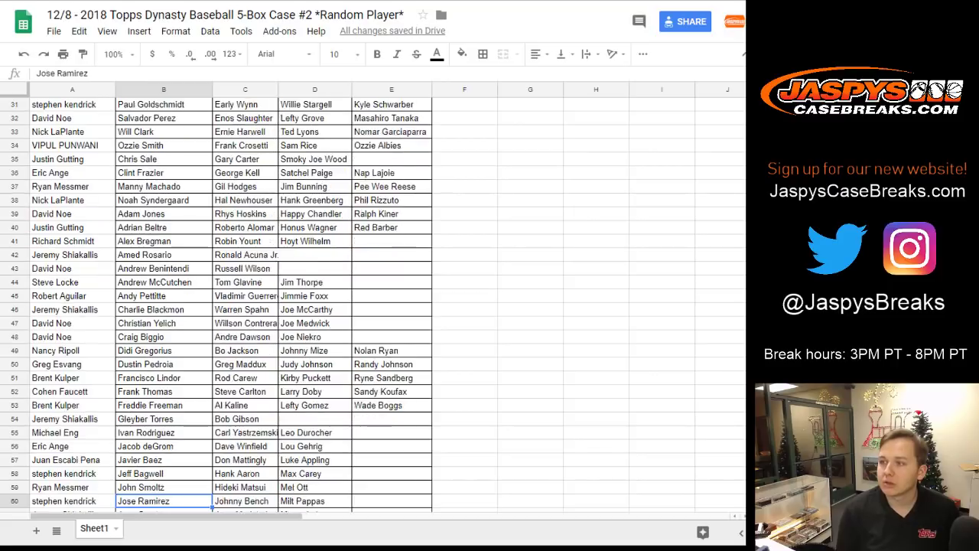
pyautogui.press('Down')
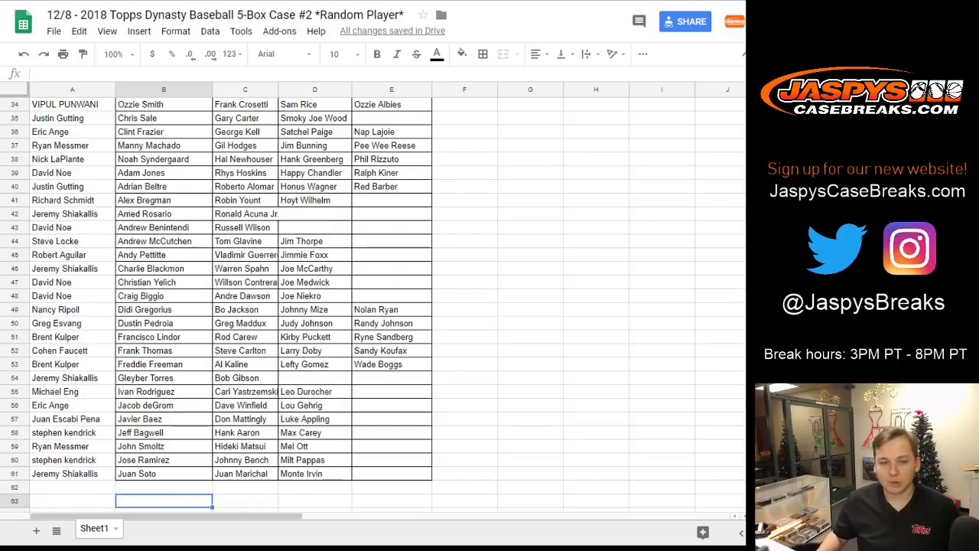
# Sort the whole sheet from A to Z by the participant names in column A
pyautogui.click(109, 90)
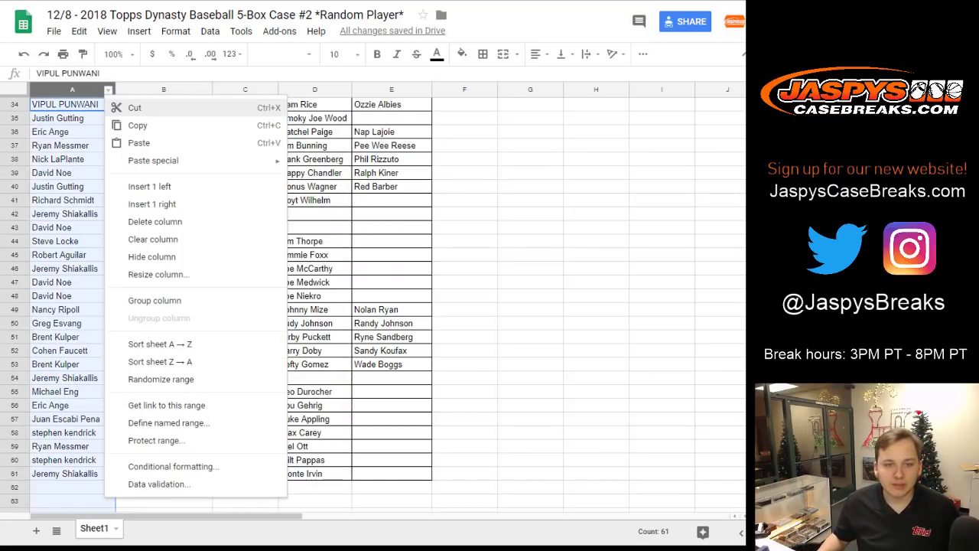
pyautogui.click(160, 343)
pyautogui.scroll(6, 230, 306)
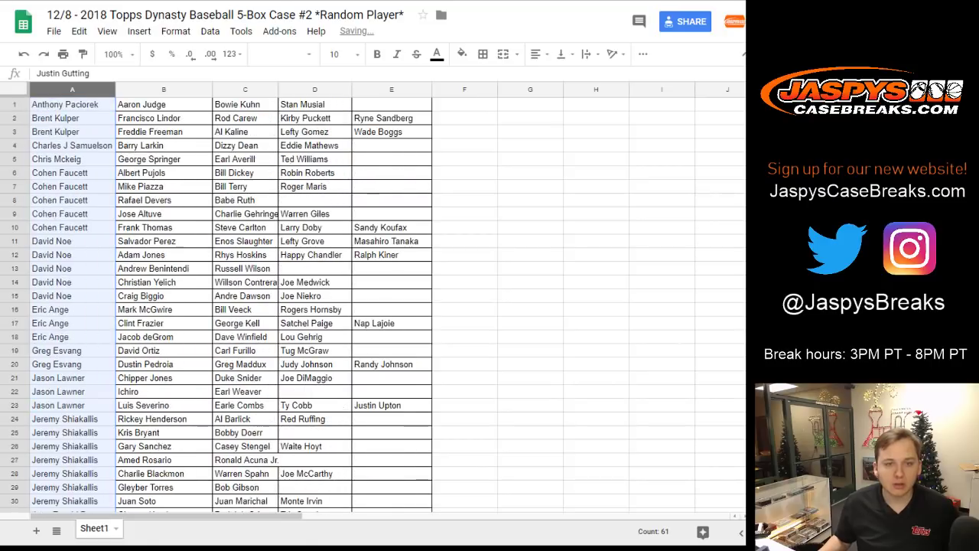
# Check the alphabetically sorted pairings row by row, reading which players each participant has in rows 1 to 61
pyautogui.click(163, 104)
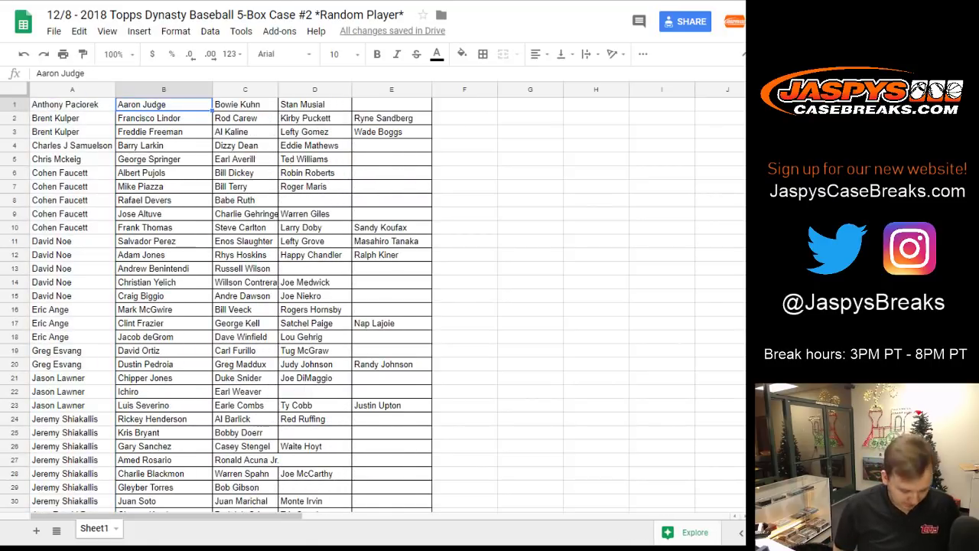
pyautogui.press('Down')
pyautogui.press('Down')
pyautogui.press('Down')
pyautogui.press('Left')
pyautogui.press('Down')
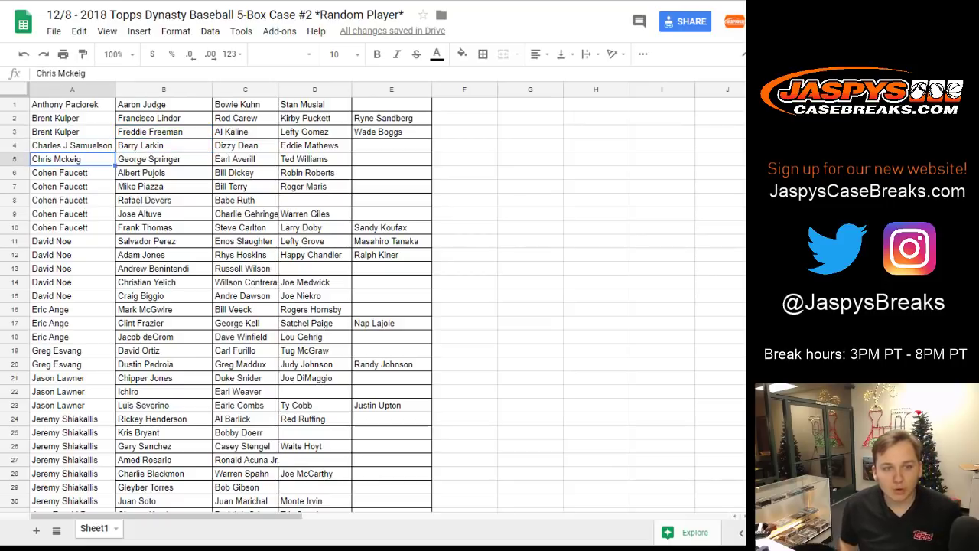
pyautogui.press('Down')
pyautogui.press('Down')
pyautogui.press('Down')
pyautogui.press('Down')
pyautogui.press('Down')
pyautogui.press('Down')
pyautogui.press('Down')
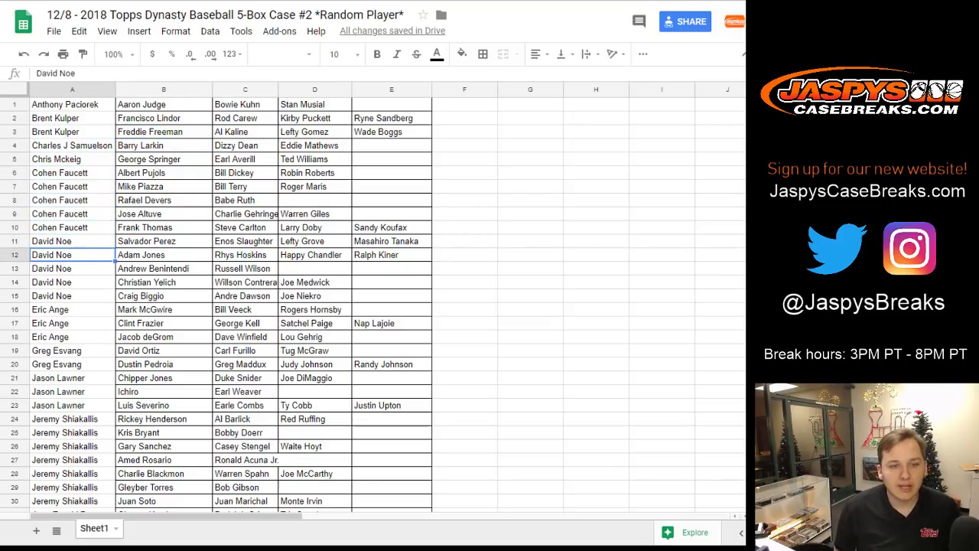
pyautogui.press('Down')
pyautogui.press('Down')
pyautogui.press('Down')
pyautogui.press('Down')
pyautogui.press('Down')
pyautogui.press('Down')
pyautogui.press('Down')
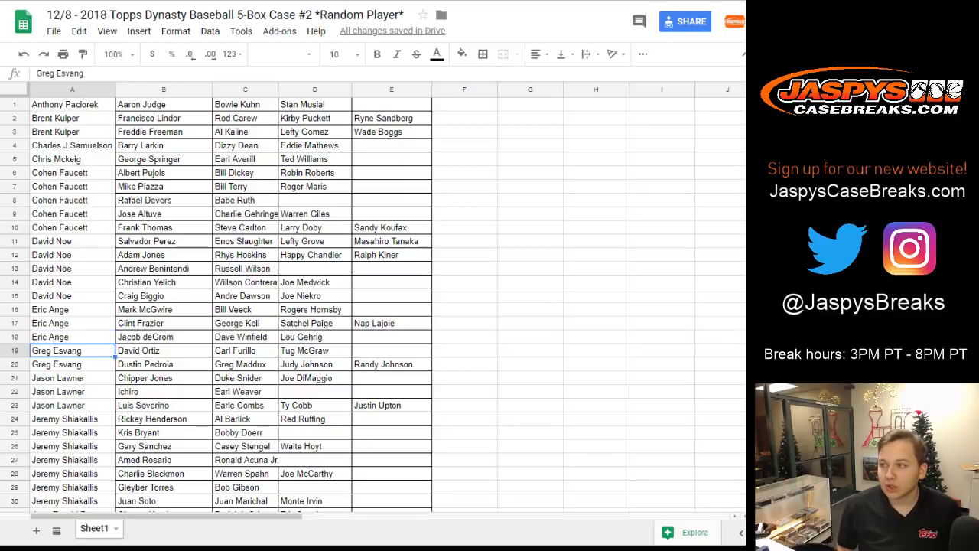
pyautogui.press('Down')
pyautogui.press('Down')
pyautogui.press('Down')
pyautogui.press('Down')
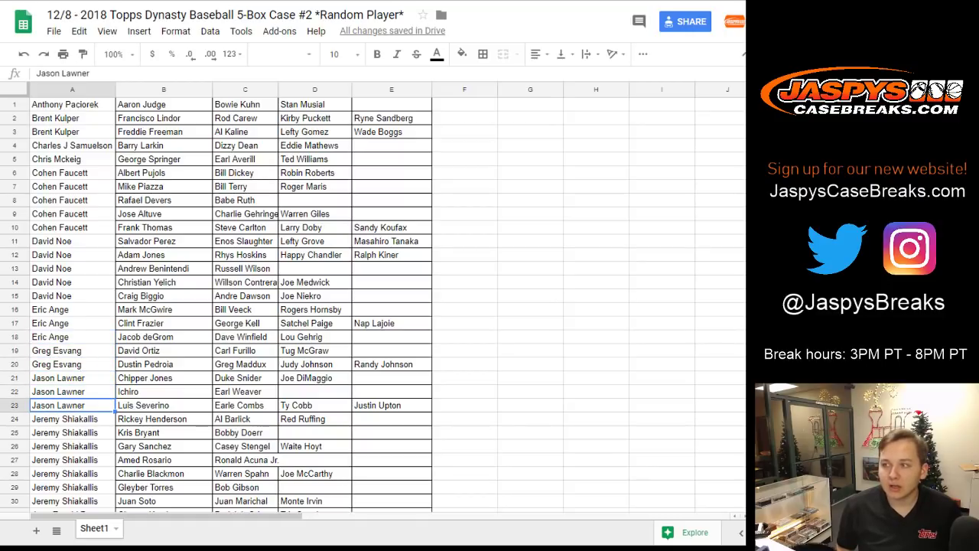
pyautogui.press('Down')
pyautogui.press('Down')
pyautogui.press('Down')
pyautogui.press('Down')
pyautogui.press('Down')
pyautogui.press('Down')
pyautogui.press('Down')
pyautogui.press('Down')
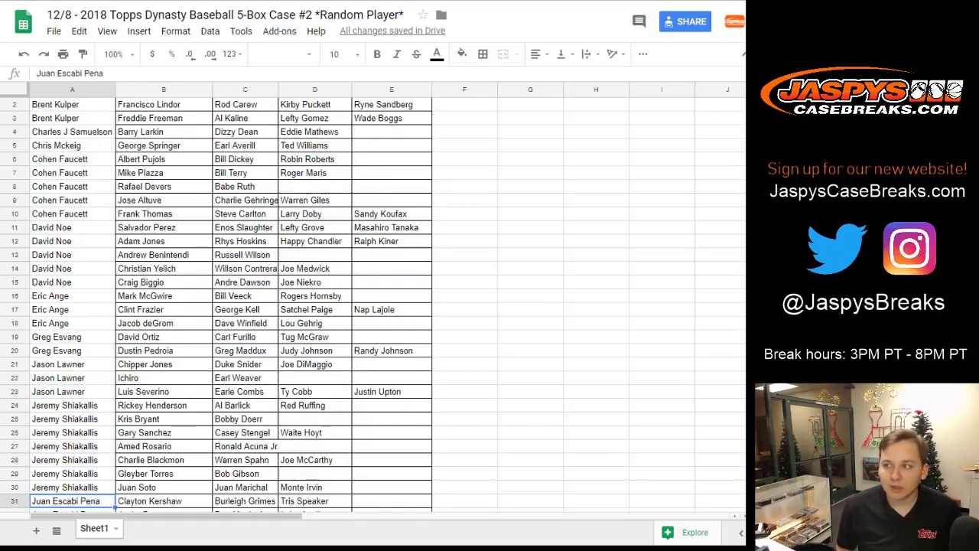
pyautogui.press('Down')
pyautogui.press('Down')
pyautogui.press('Down')
pyautogui.press('Down')
pyautogui.press('Down')
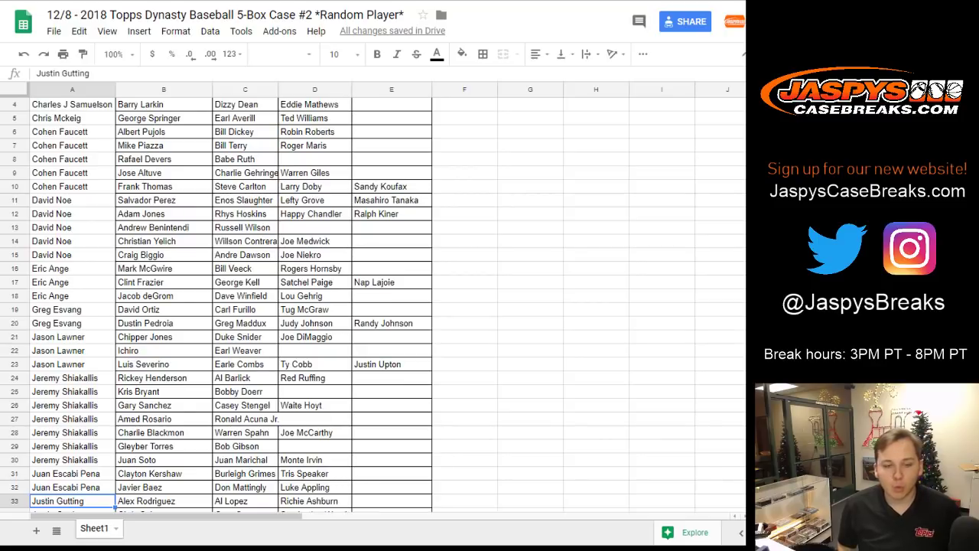
pyautogui.press('Down')
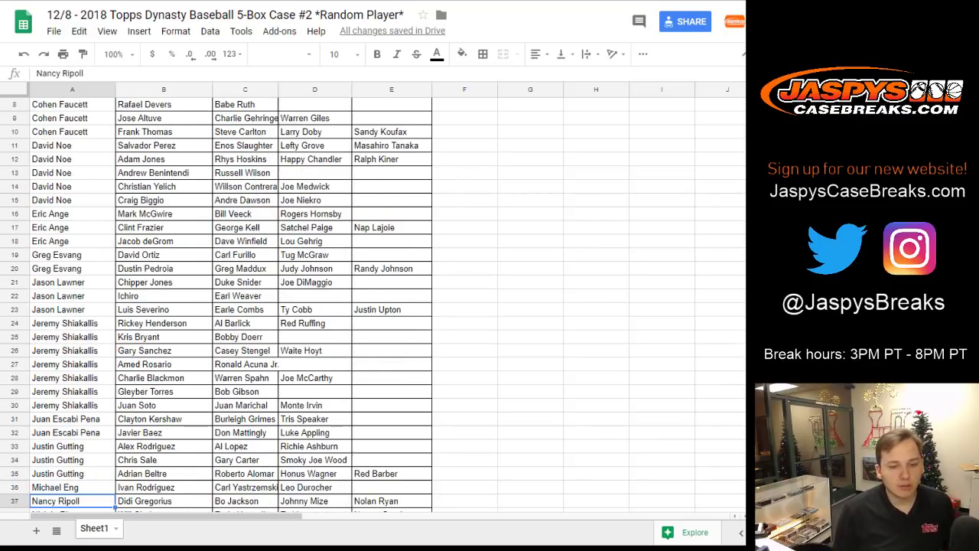
pyautogui.press('Down')
pyautogui.press('Down')
pyautogui.press('Down')
pyautogui.press('Down')
pyautogui.press('Down')
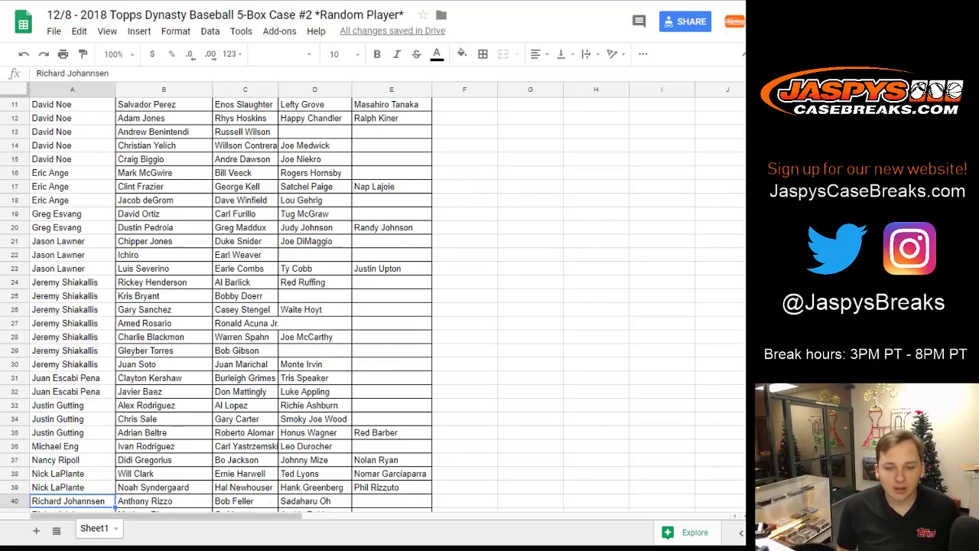
pyautogui.press('Down')
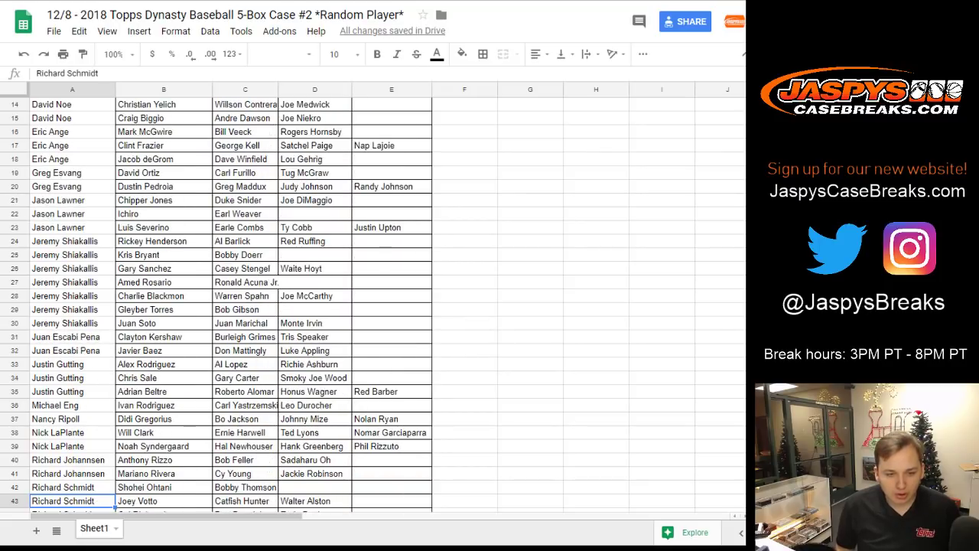
pyautogui.press('Down')
pyautogui.press('Down')
pyautogui.press('Down')
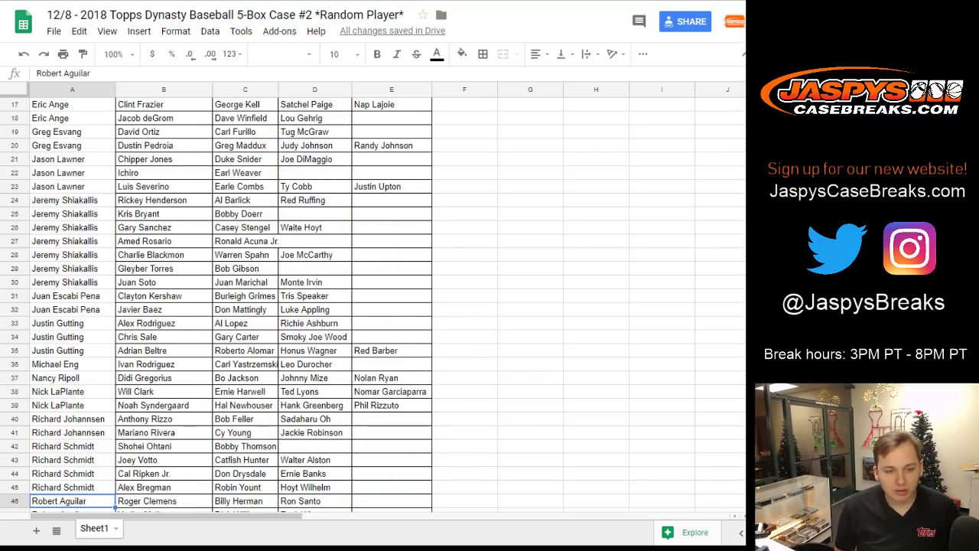
pyautogui.press('Up')
pyautogui.press('Up')
pyautogui.press('Up')
pyautogui.press('Up')
pyautogui.press('Up')
pyautogui.press('Up')
pyautogui.press('Down')
pyautogui.press('Down')
pyautogui.press('Down')
pyautogui.press('Down')
pyautogui.press('Down')
pyautogui.press('Down')
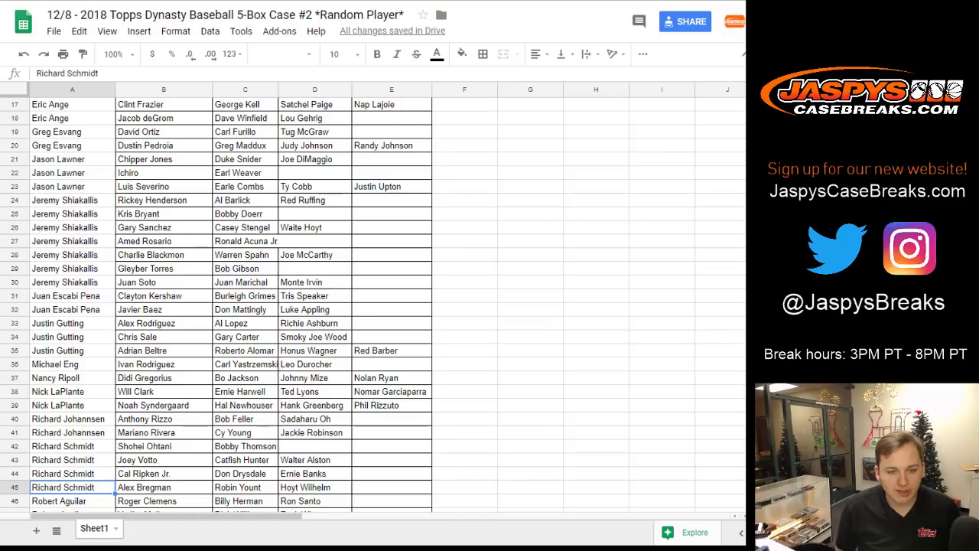
pyautogui.press('Down')
pyautogui.press('Down')
pyautogui.press('Down')
pyautogui.press('Down')
pyautogui.press('Down')
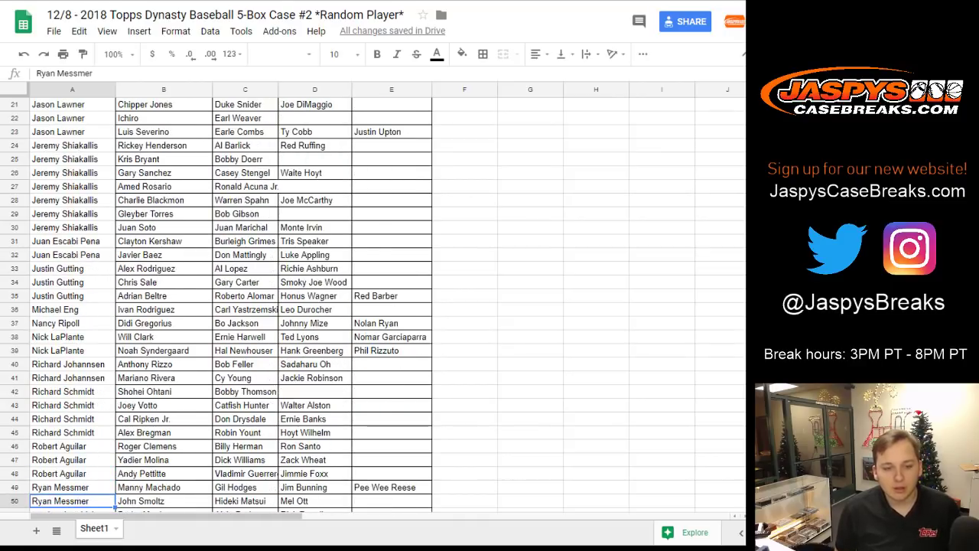
pyautogui.press('Down')
pyautogui.press('Down')
pyautogui.press('Down')
pyautogui.press('Down')
pyautogui.press('Down')
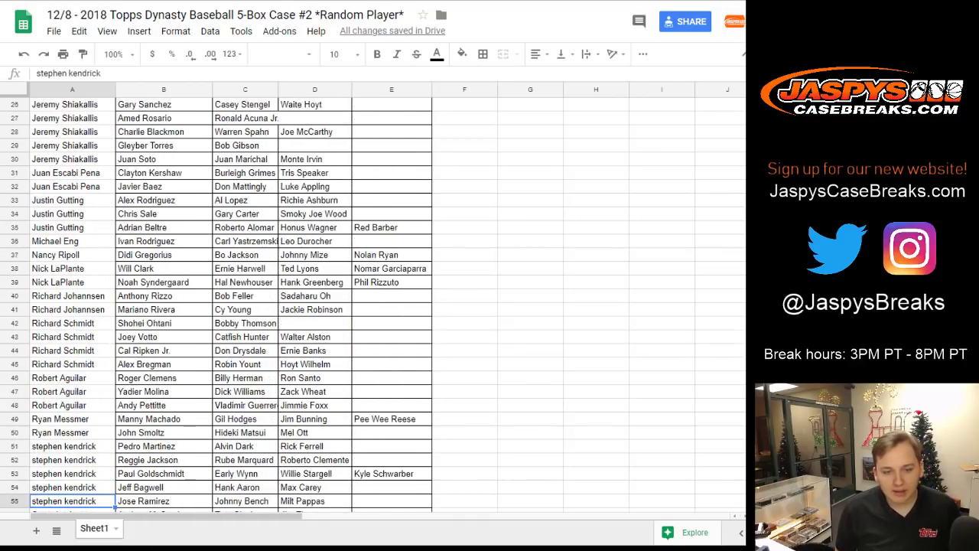
pyautogui.press('Down')
pyautogui.press('Down')
pyautogui.press('Down')
pyautogui.press('Down')
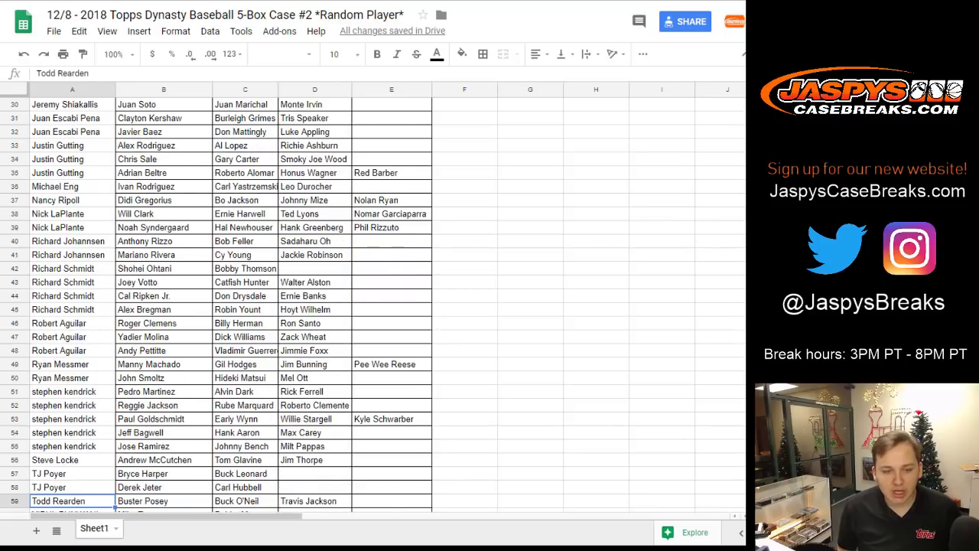
pyautogui.press('Down')
pyautogui.press('Down')
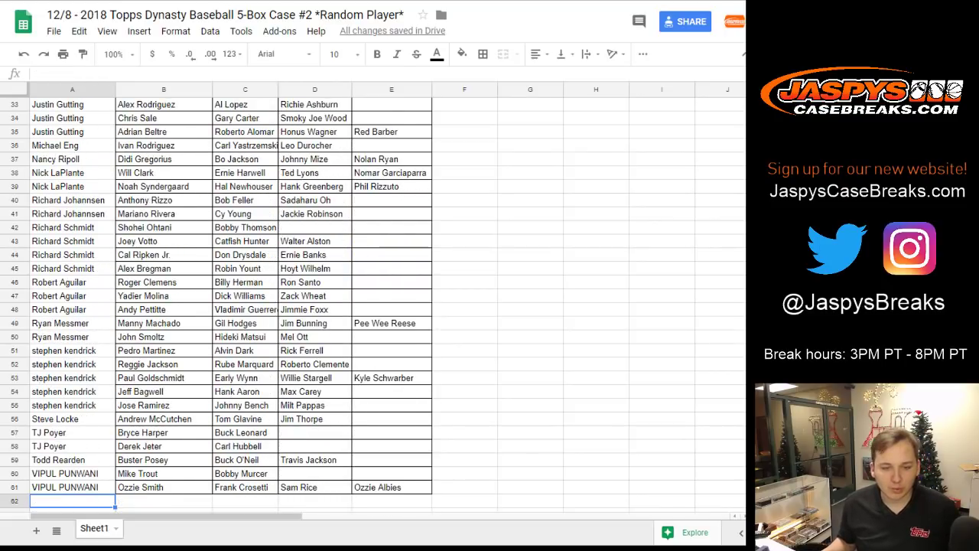
# Select the Mike Trout cell in B60 and skim the sorted list of participants and players once more
pyautogui.click(164, 474)
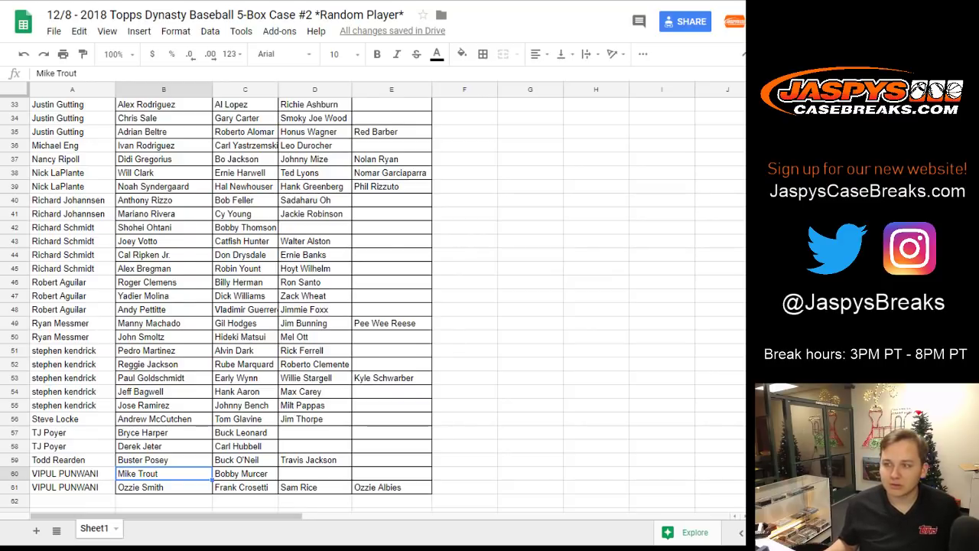
pyautogui.scroll(10, 216, 306)
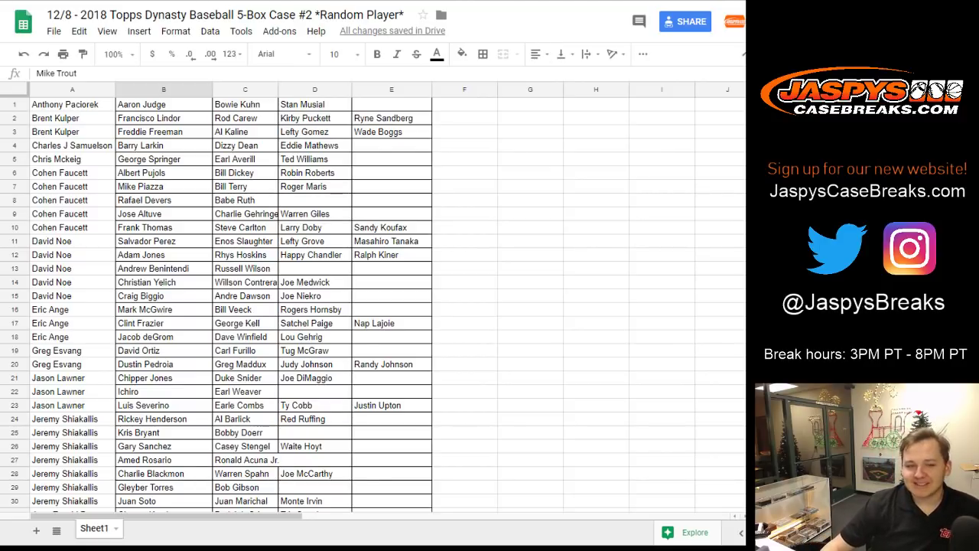
pyautogui.scroll(-7, 221, 306)
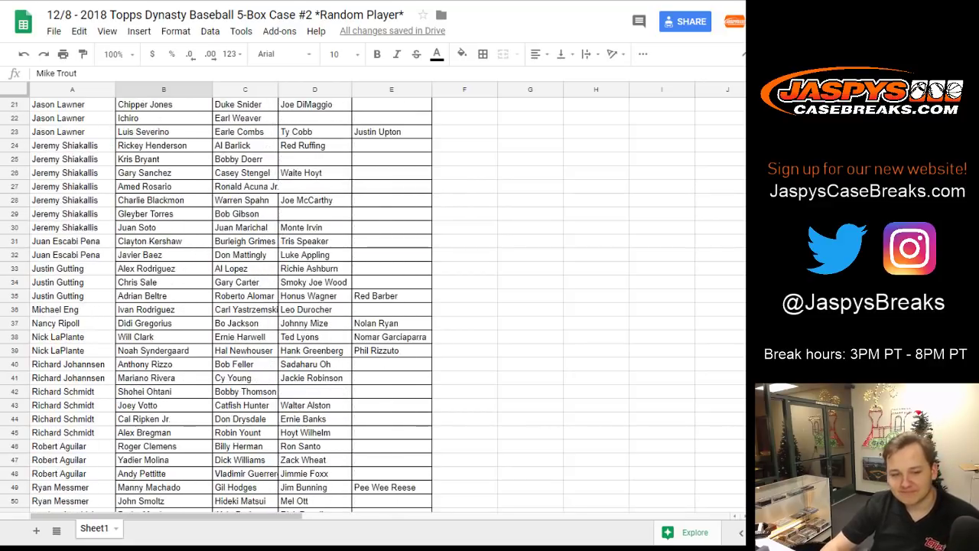
pyautogui.scroll(-3, 222, 306)
pyautogui.scroll(6, 222, 306)
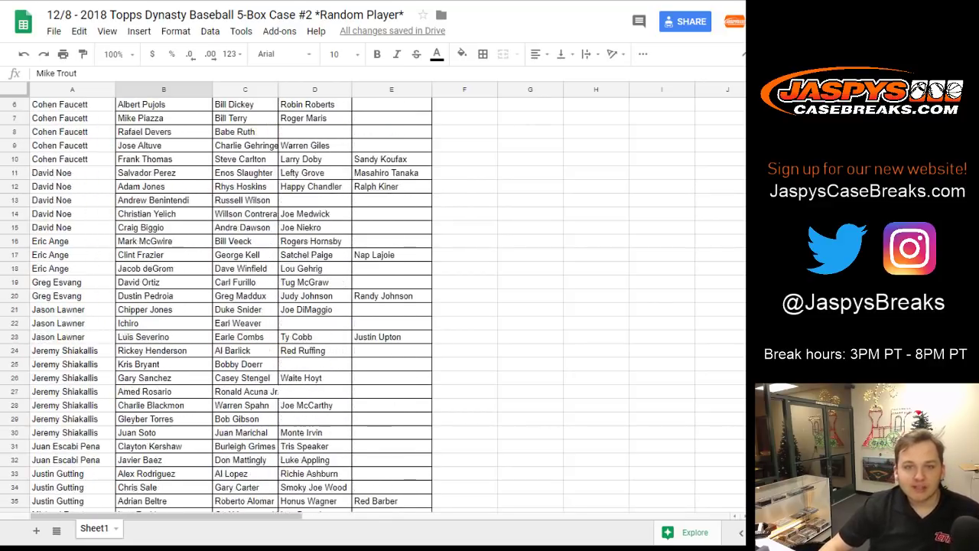
pyautogui.scroll(2, 221, 306)
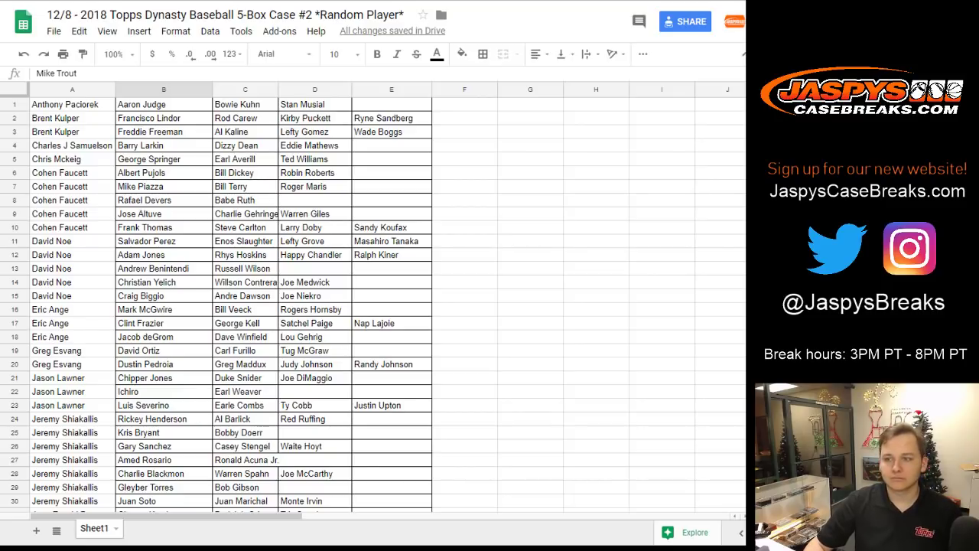
pyautogui.scroll(-5, 230, 306)
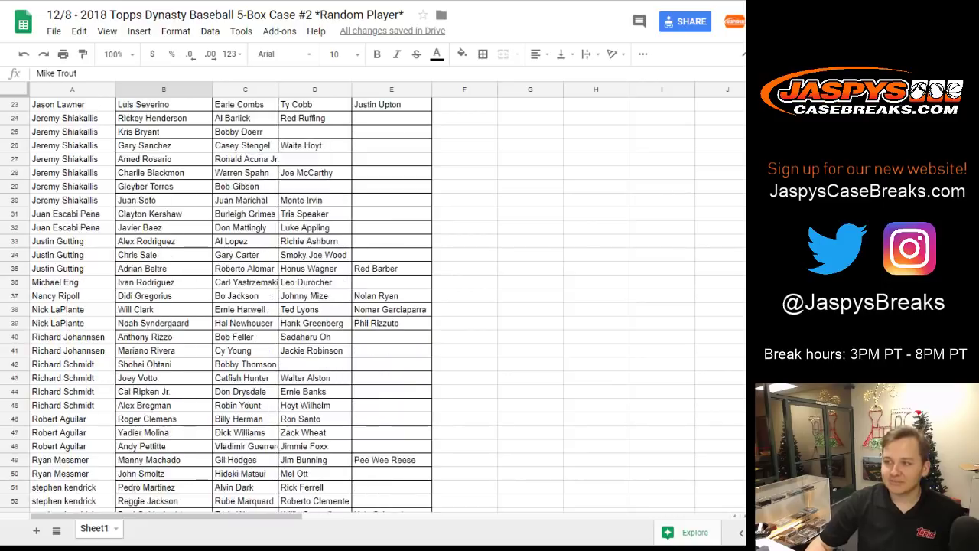
# Skim the sorted pairings between rows 1 and 61, selecting the Amed Rosario cell in B27 along the way
pyautogui.scroll(-2, 229, 306)
pyautogui.scroll(7, 229, 306)
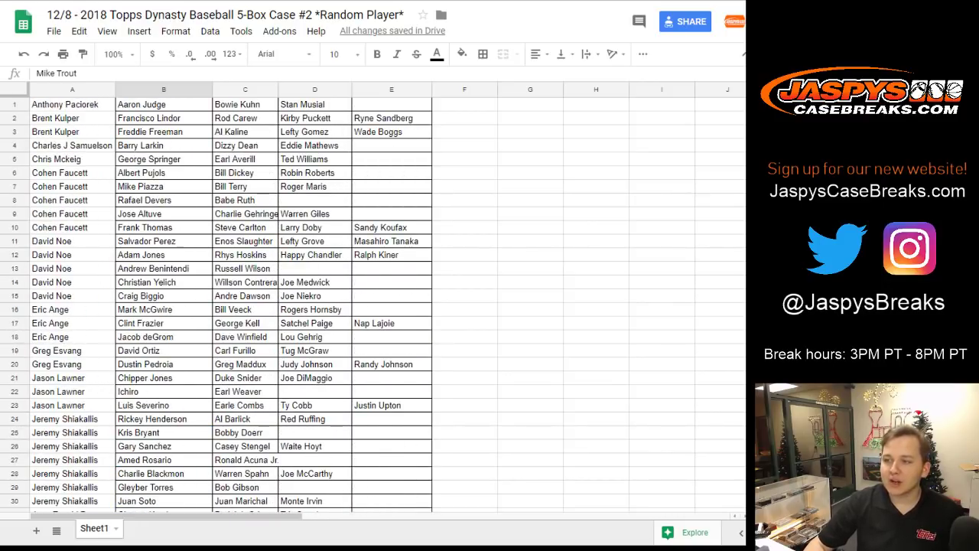
pyautogui.scroll(-3, 230, 306)
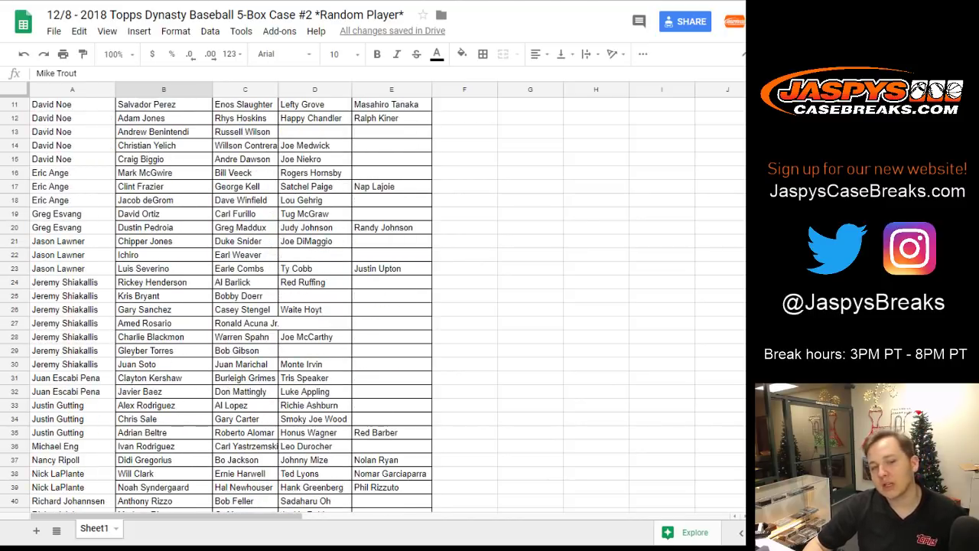
pyautogui.click(163, 323)
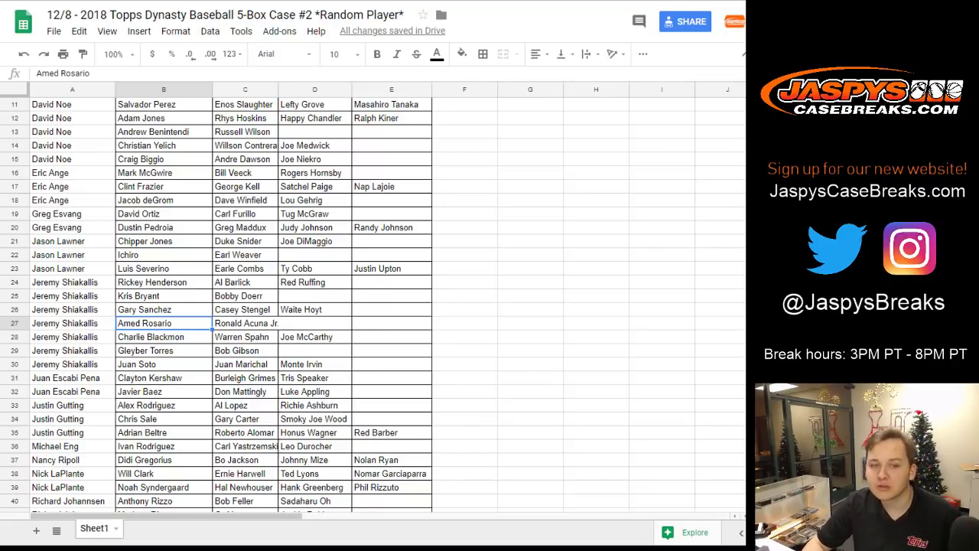
pyautogui.scroll(-5, 230, 306)
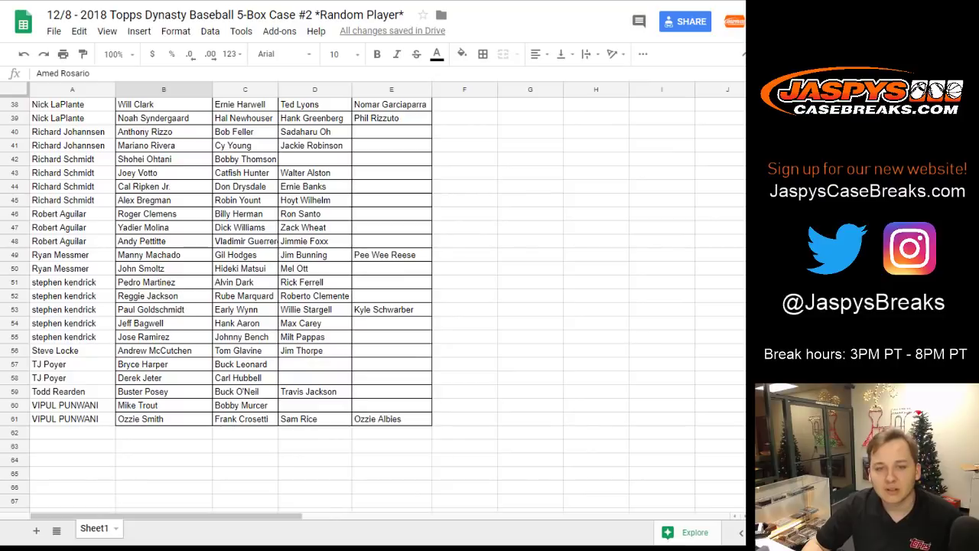
pyautogui.scroll(7, 230, 306)
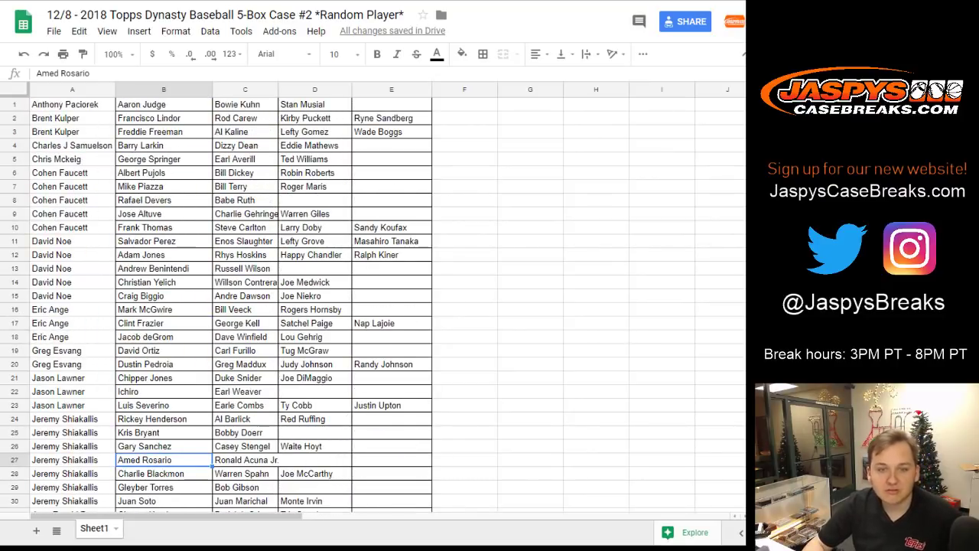
# Single out the Roger Maris, Joe DiMaggio, Ty Cobb, Sadaharu Oh and Cy Young cells in columns C and D by selecting each one
pyautogui.click(314, 186)
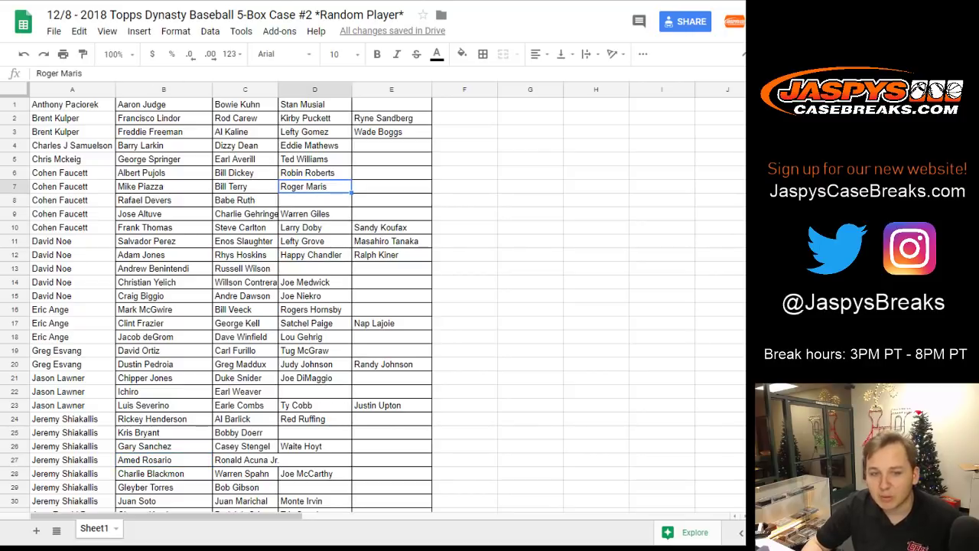
pyautogui.scroll(-2, 230, 306)
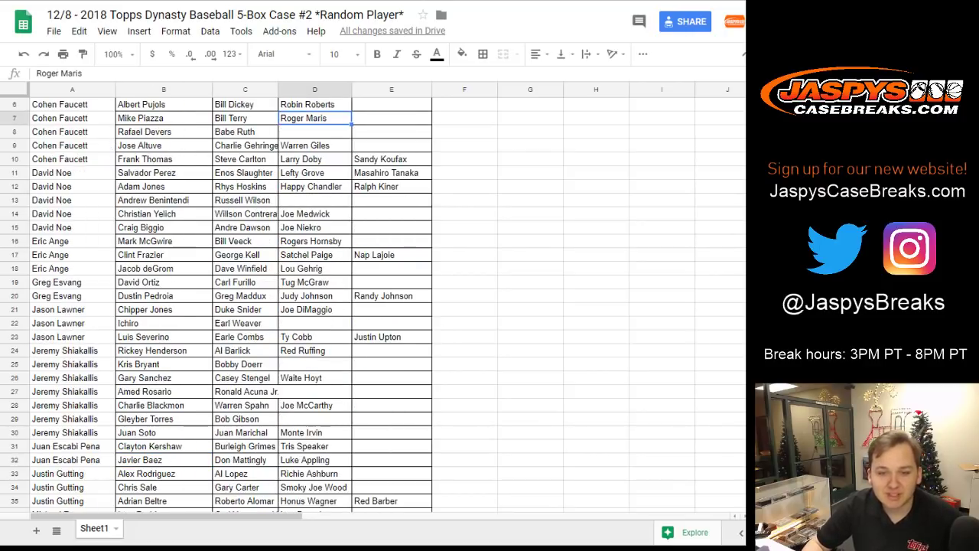
pyautogui.click(314, 309)
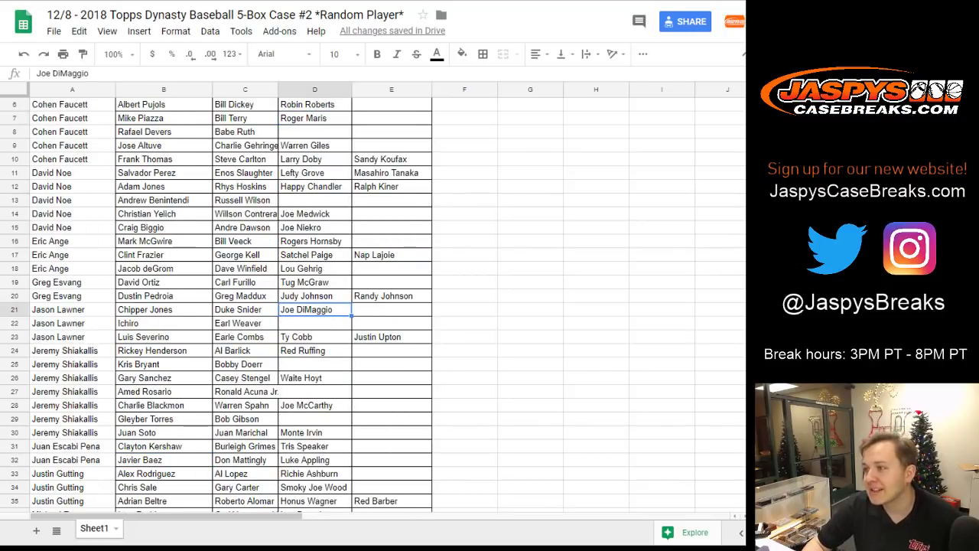
pyautogui.click(315, 337)
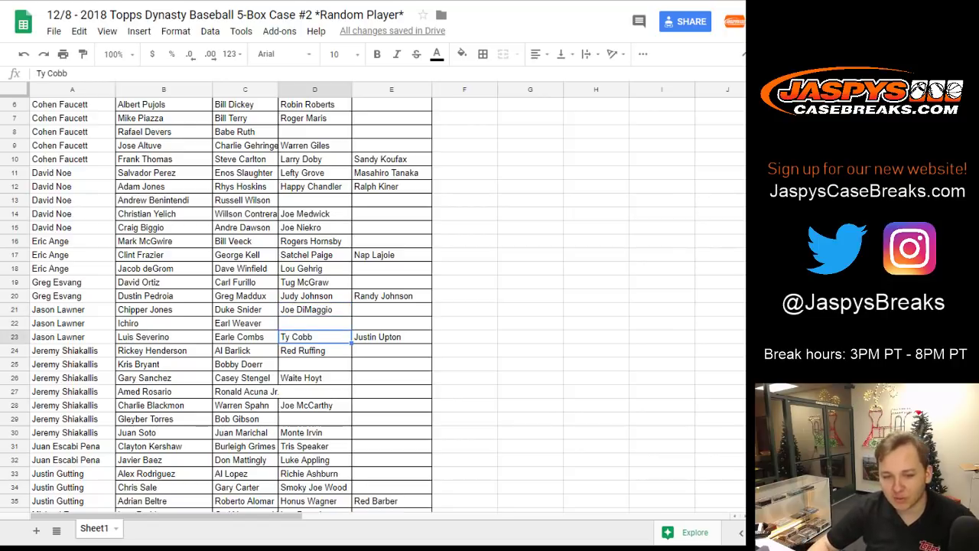
pyautogui.scroll(-2, 230, 306)
pyautogui.scroll(-1, 229, 306)
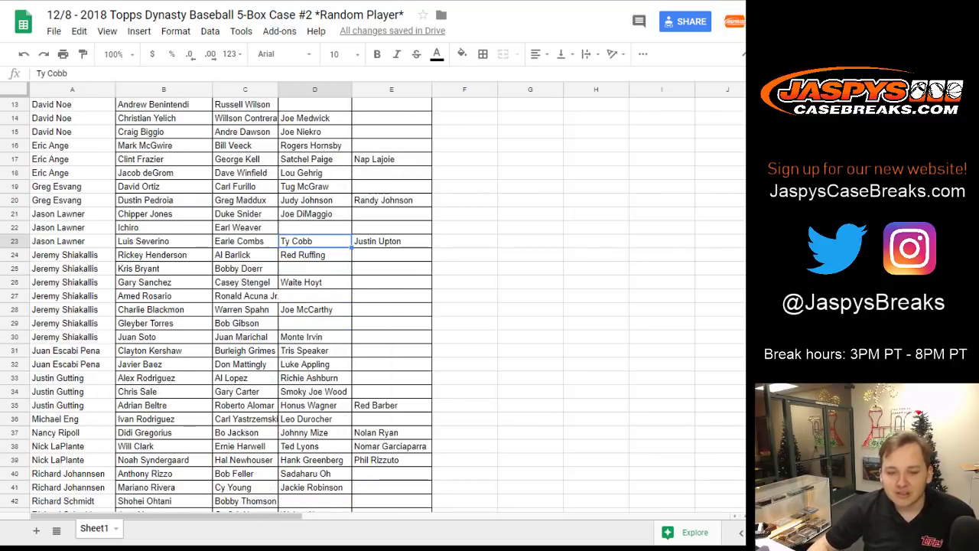
pyautogui.click(315, 474)
pyautogui.scroll(-1, 230, 306)
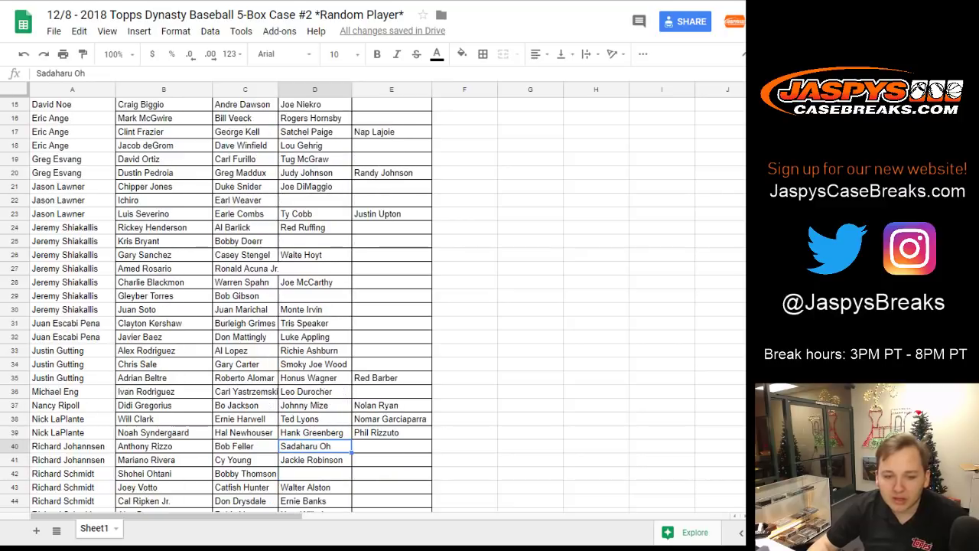
pyautogui.click(244, 459)
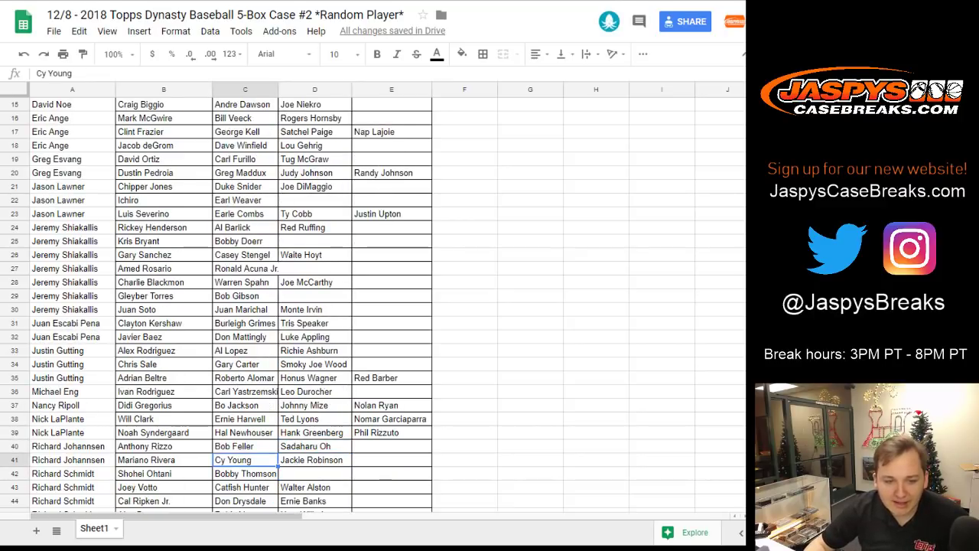
# Look over the remaining pairings down to row 61, and select the Andrew Benintendi cell B13 and the Dustin Pedroia cell B20
pyautogui.scroll(-2, 245, 460)
pyautogui.scroll(-2, 229, 306)
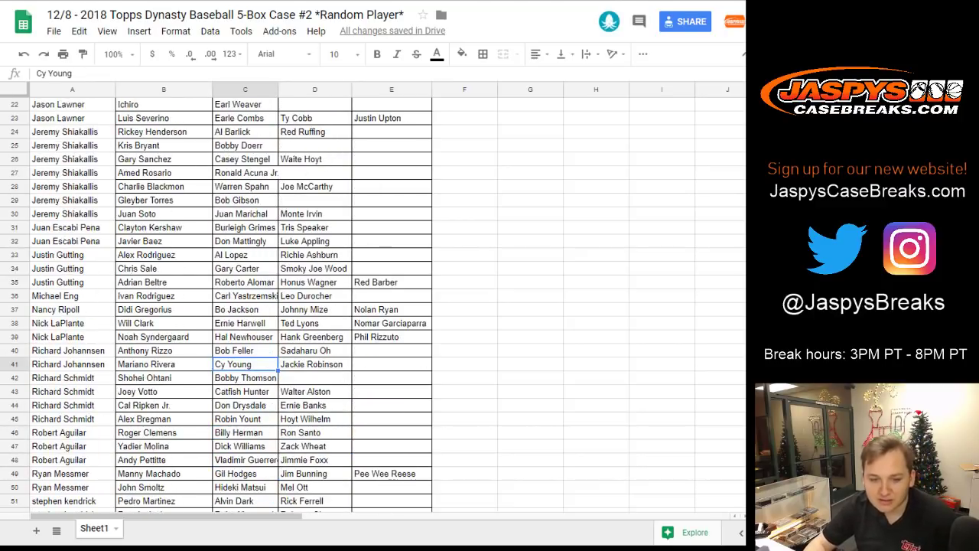
pyautogui.scroll(-3, 229, 306)
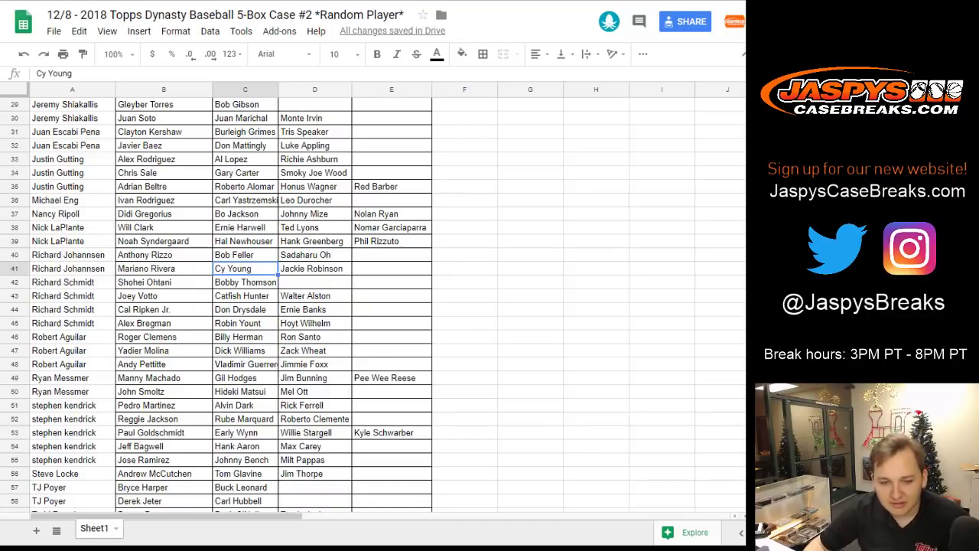
pyautogui.scroll(-2, 230, 306)
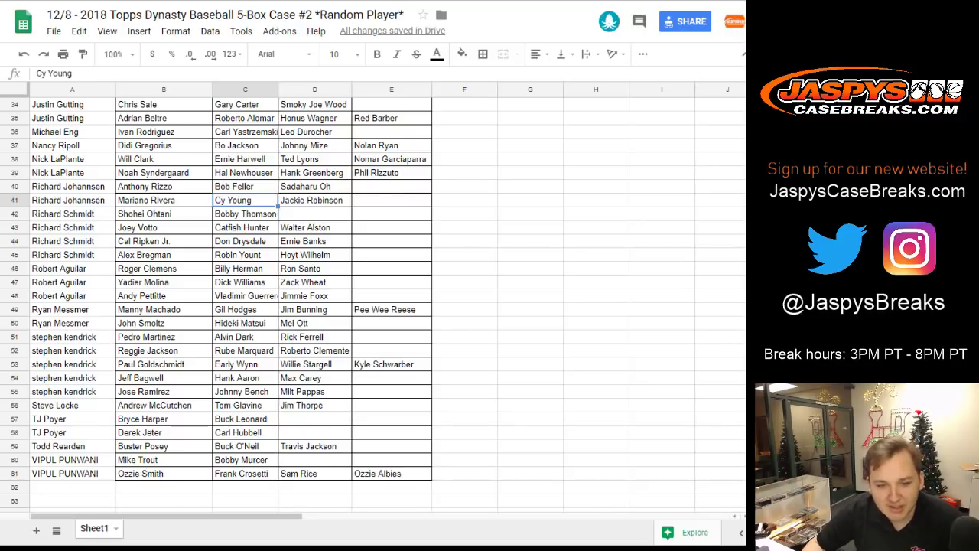
pyautogui.scroll(15, 229, 306)
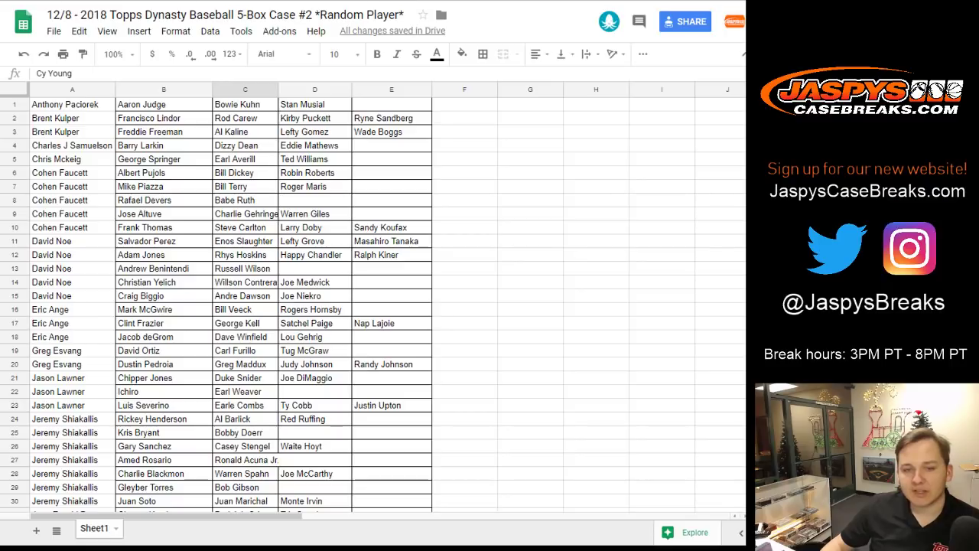
pyautogui.click(163, 269)
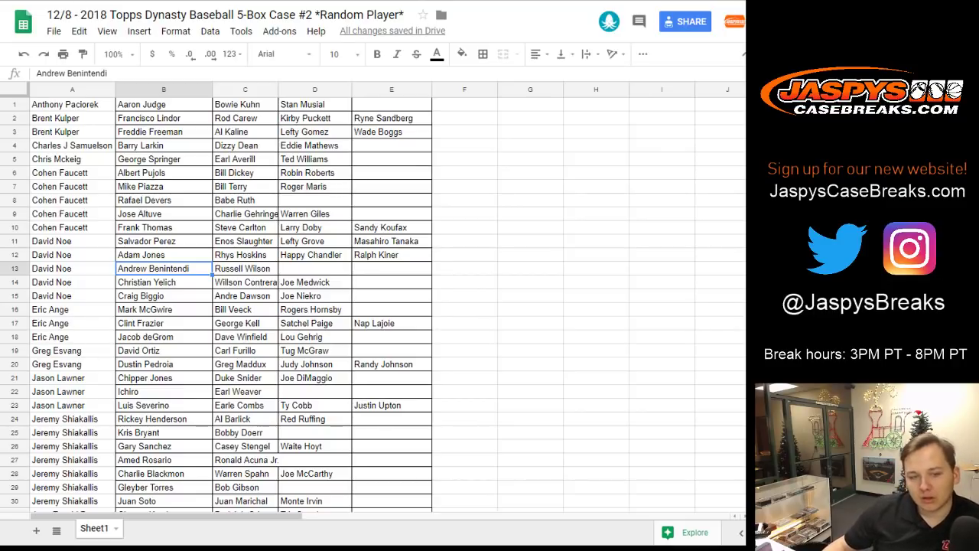
pyautogui.click(163, 364)
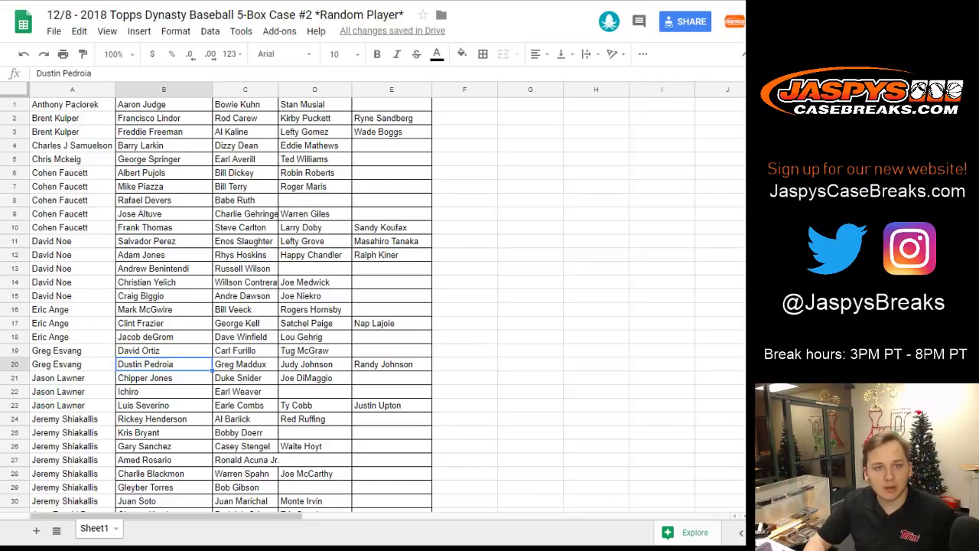
# Switch to the Jaspys Case Breaks product page, highlight "#3" in the Topps Dynasty break title, and return to the spreadsheet
pyautogui.hotkey('ctrl', 'Tab')
pyautogui.press('Escape')
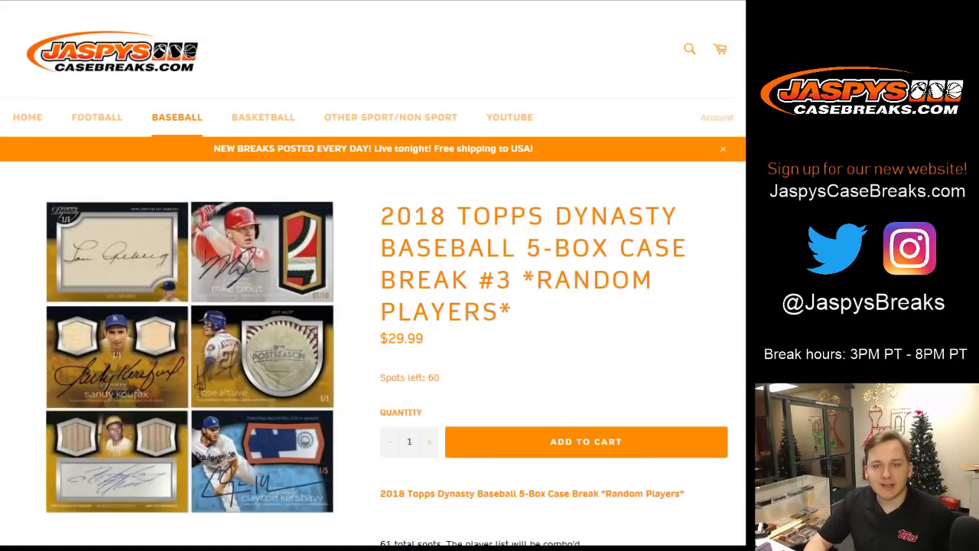
pyautogui.moveTo(513, 280); pyautogui.dragTo(469, 280)
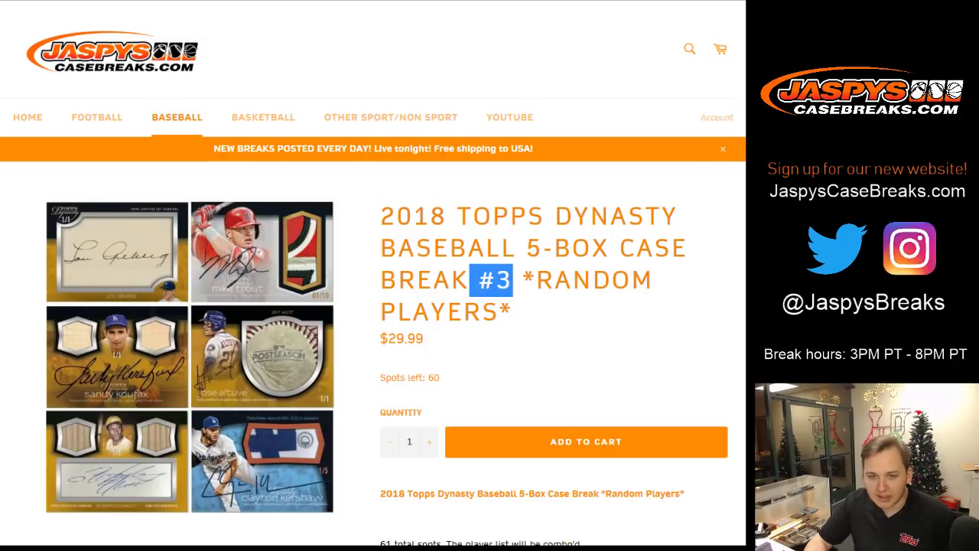
pyautogui.hotkey('alt', 'Tab')
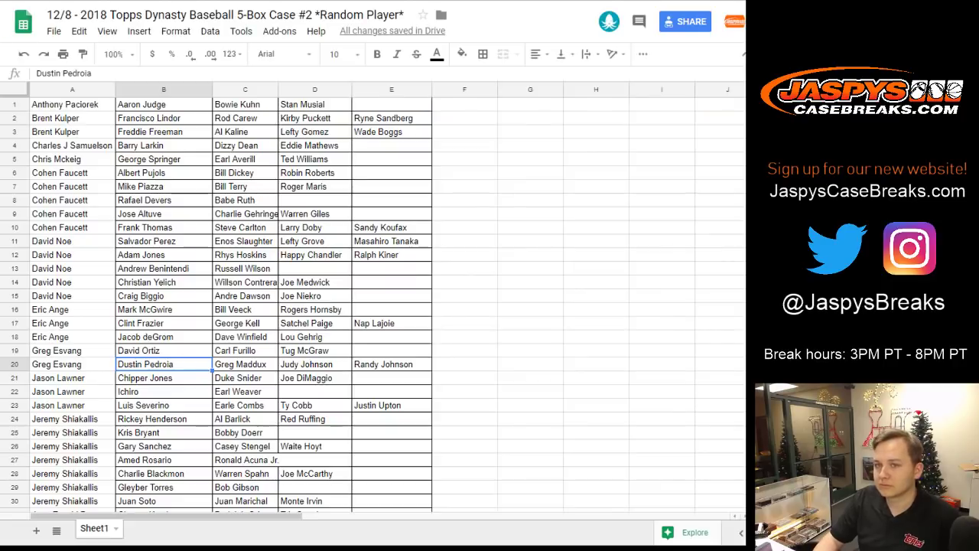
pyautogui.hotkey('alt', 'Tab')
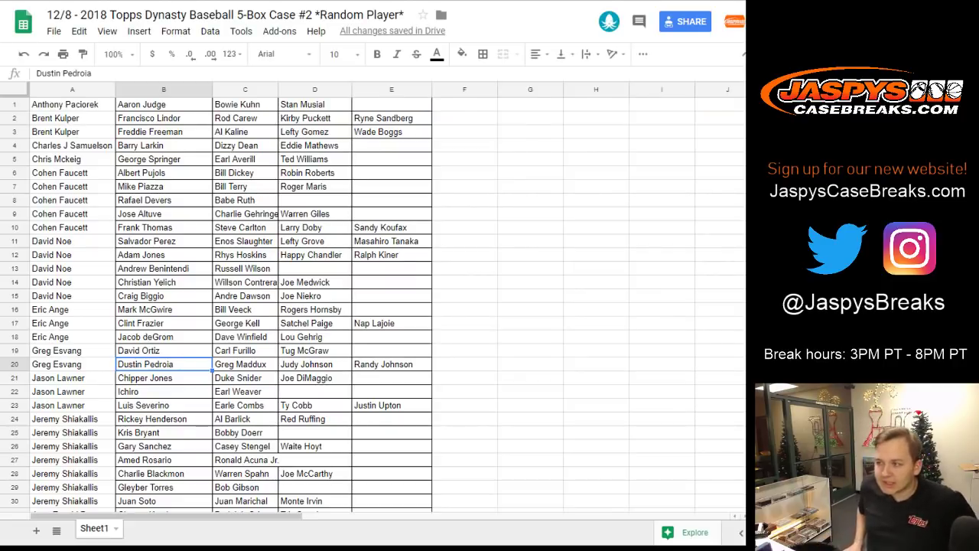